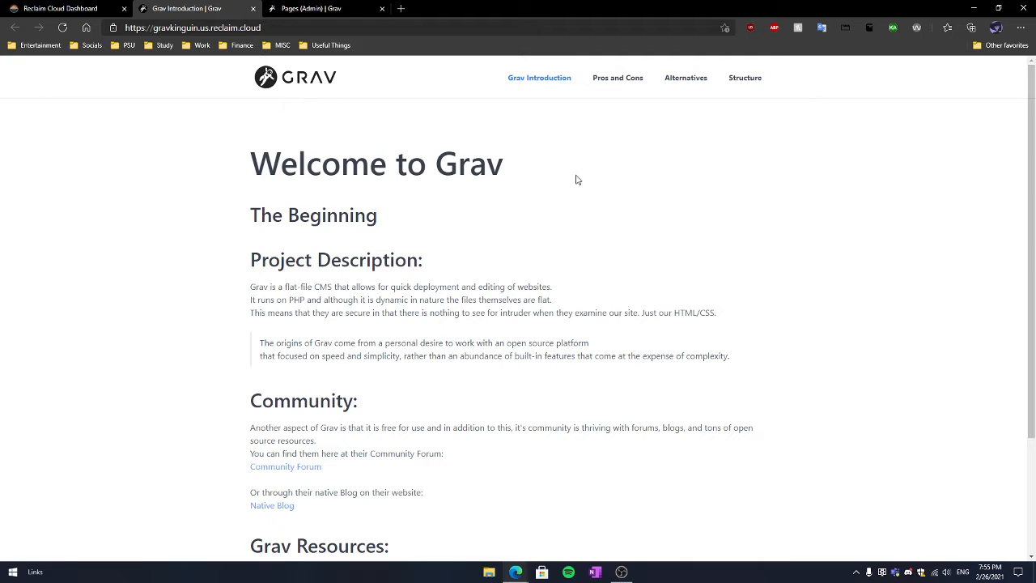
Look over the Grav Introduction page, and bring up the server's directory listing in the Reclaim Cloud Dashboard.
scroll(1034, 191, down, 2)
drag(1034, 191, 1033, 166)
click(80, 6)
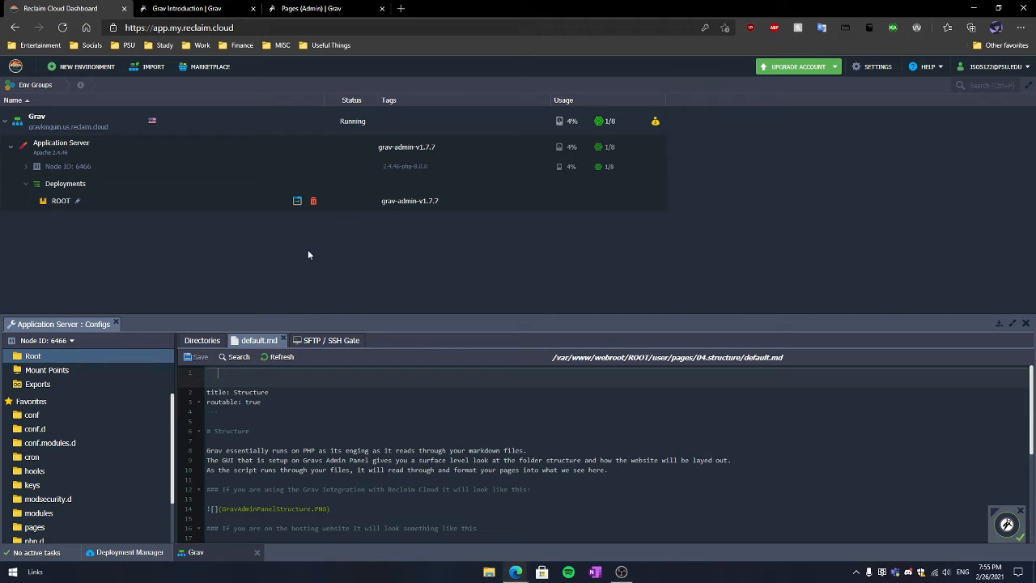
click(199, 345)
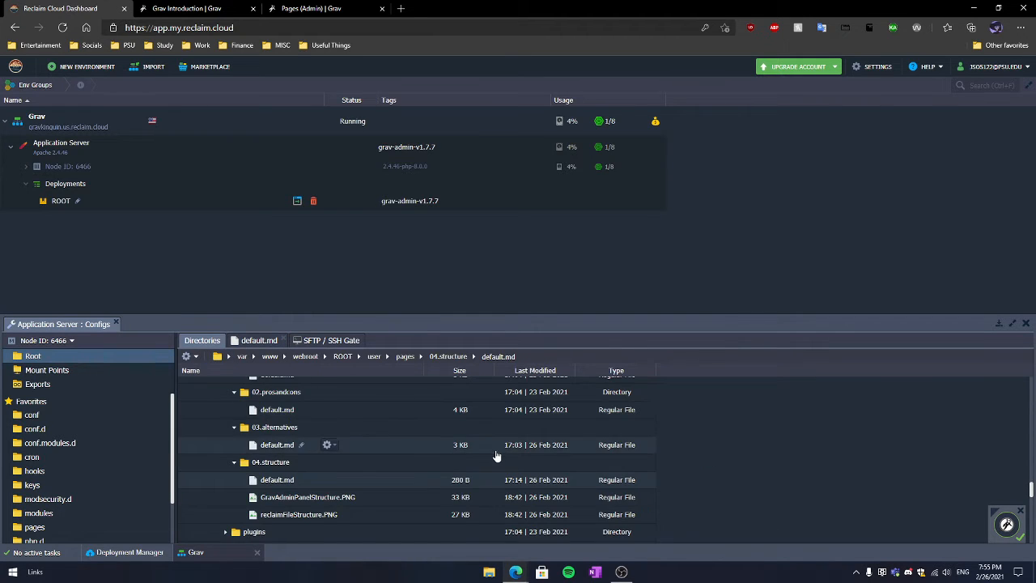
Examine the server's directory tree, from the ROOT folders and favorites down to the page folders under user/pages.
scroll(497, 455, up, 2)
scroll(502, 458, up, 5)
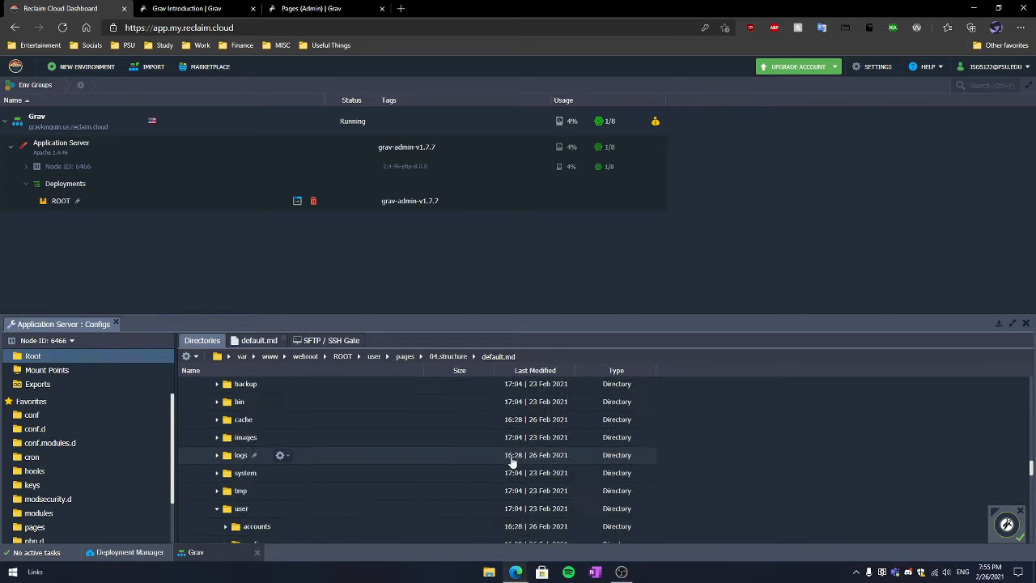
scroll(512, 460, down, 4)
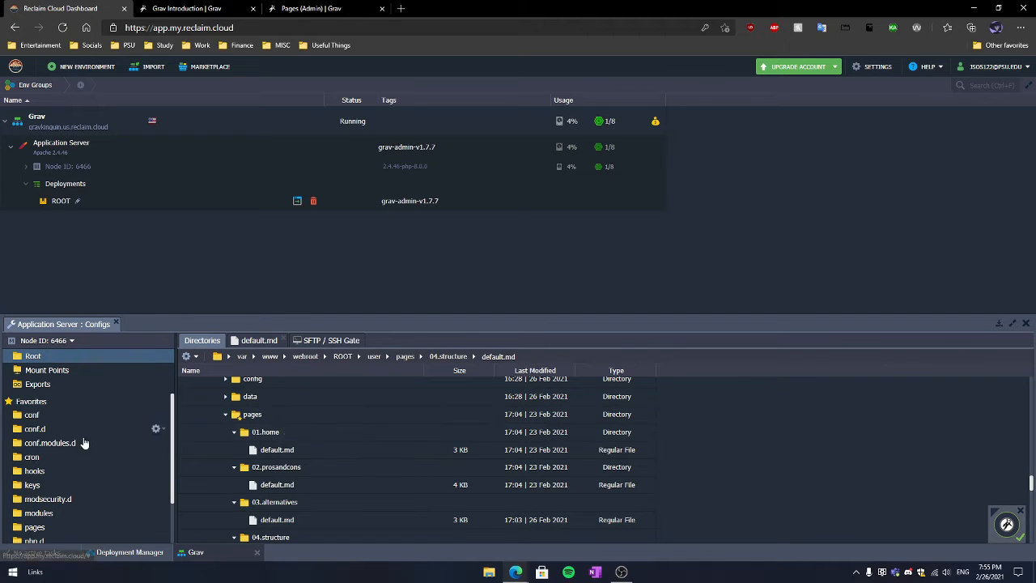
scroll(50, 438, down, 2)
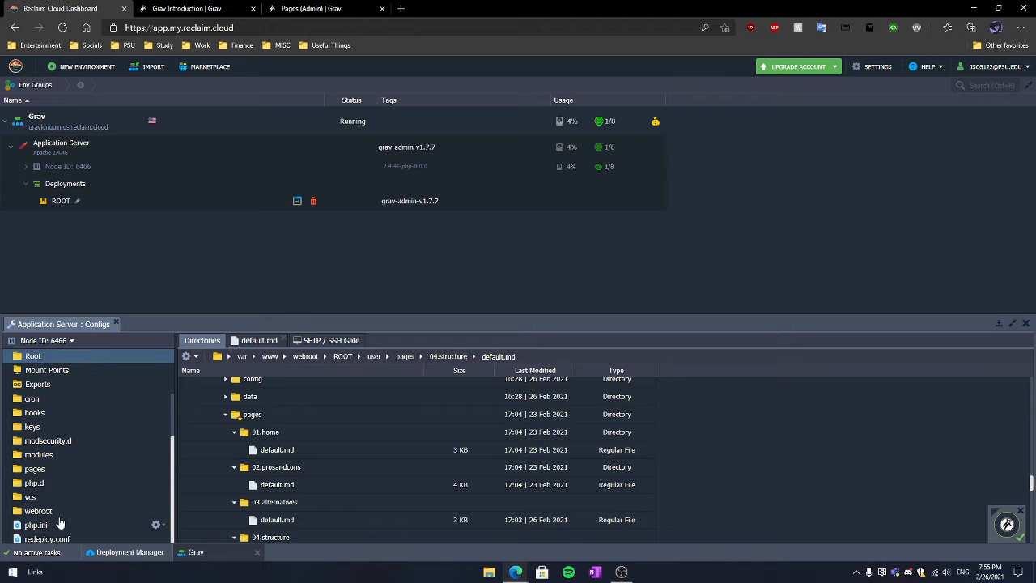
scroll(64, 494, up, 2)
scroll(374, 455, up, 3)
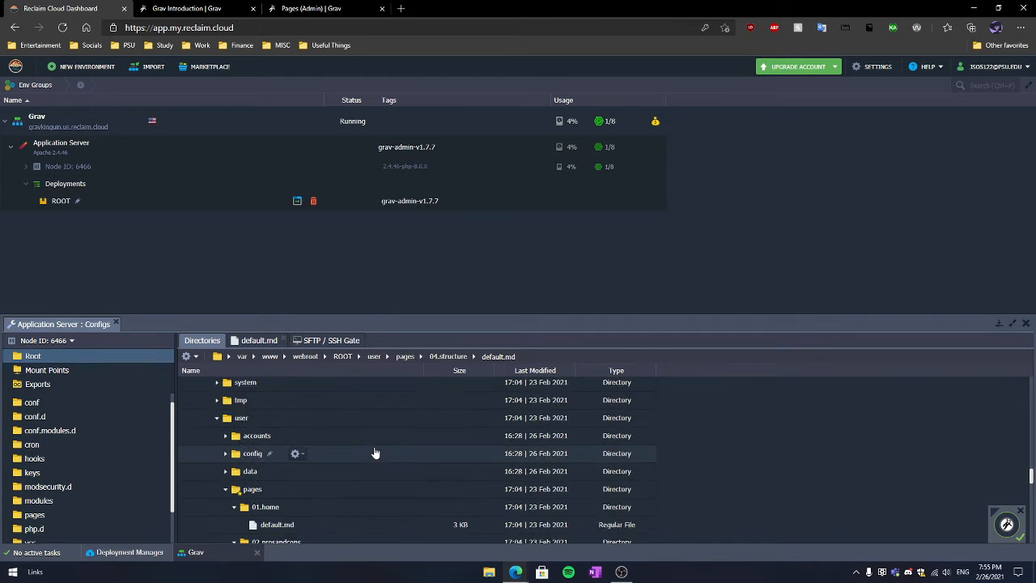
scroll(377, 451, down, 2)
scroll(380, 448, up, 1)
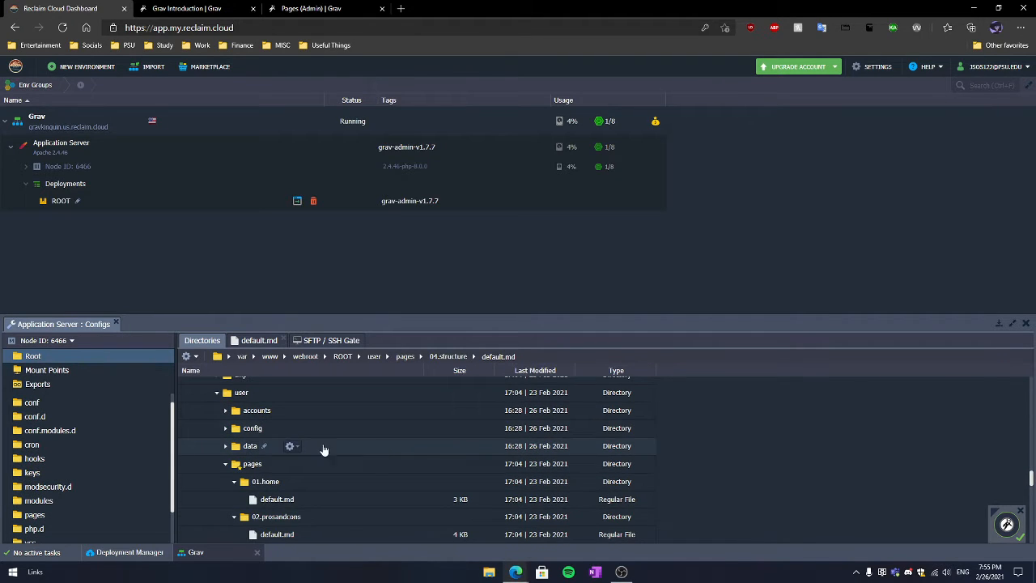
scroll(395, 438, down, 1)
scroll(394, 426, down, 3)
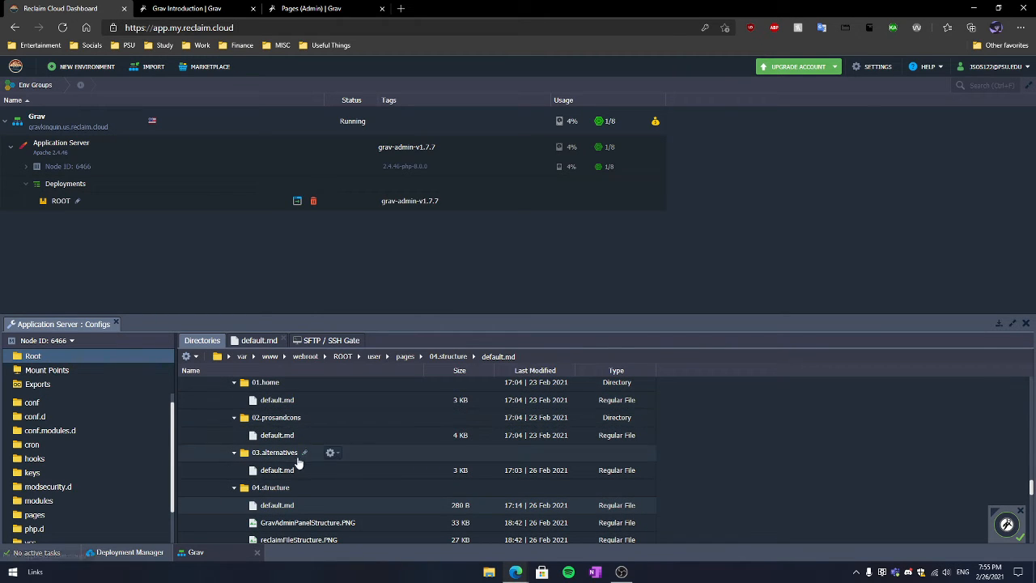
scroll(327, 460, down, 1)
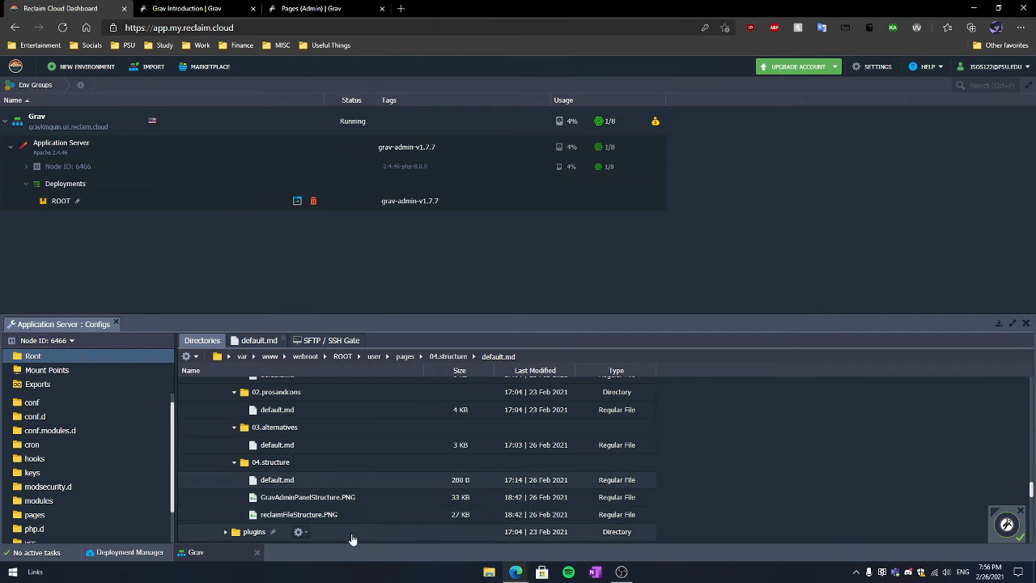
scroll(396, 450, up, 2)
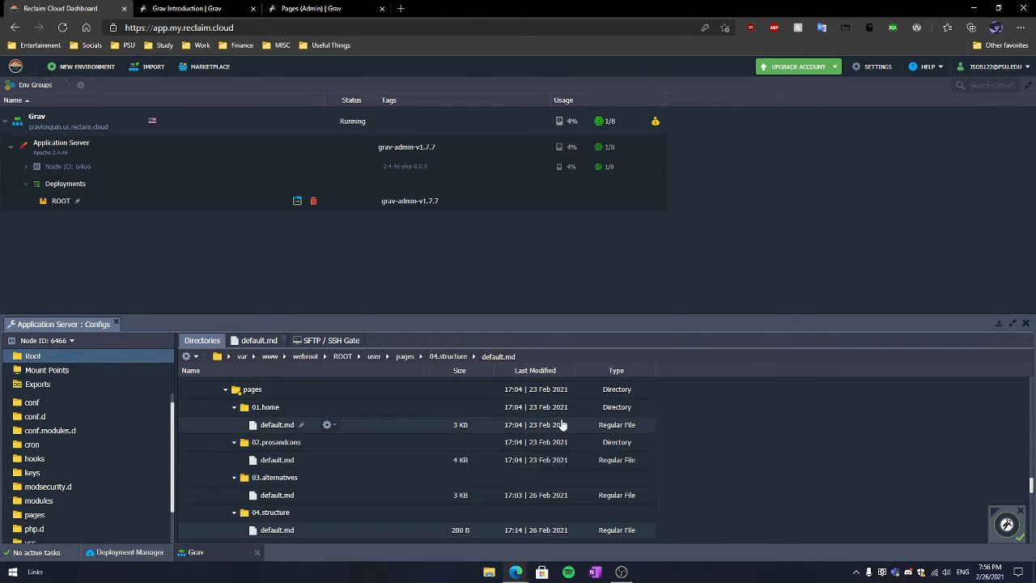
Open the default.md file in the 01.home folder for editing.
click(327, 426)
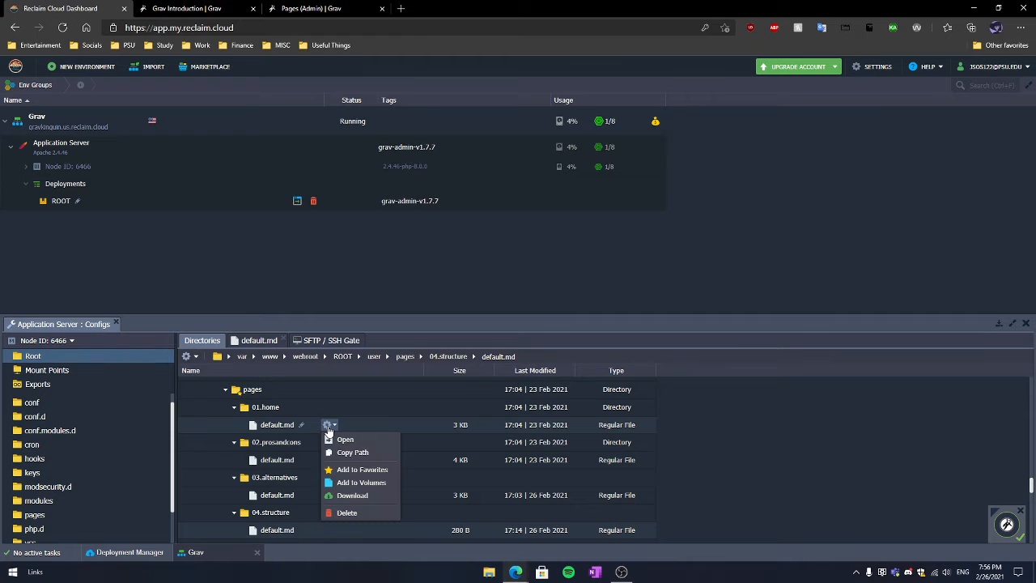
click(717, 436)
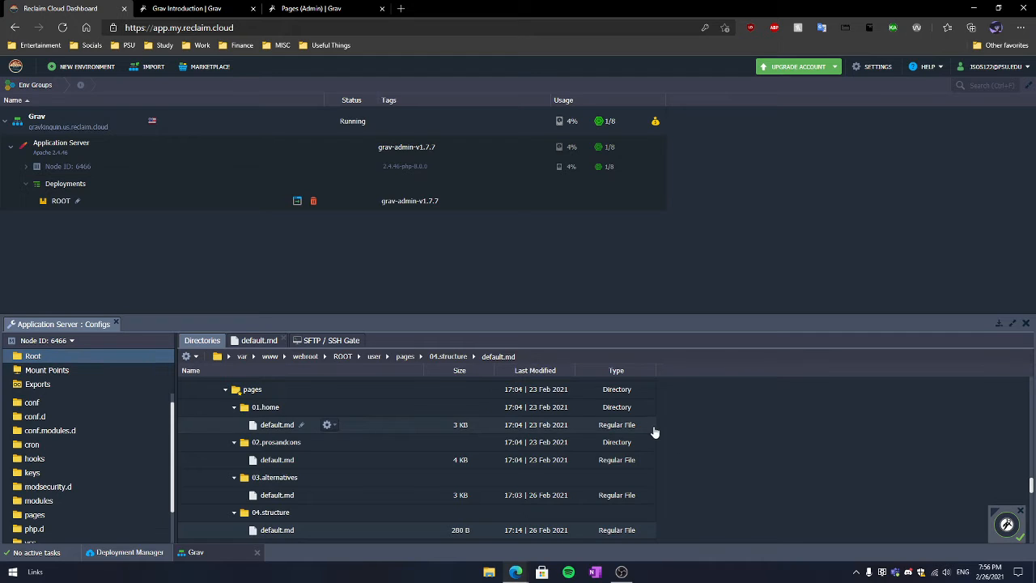
click(333, 427)
click(361, 441)
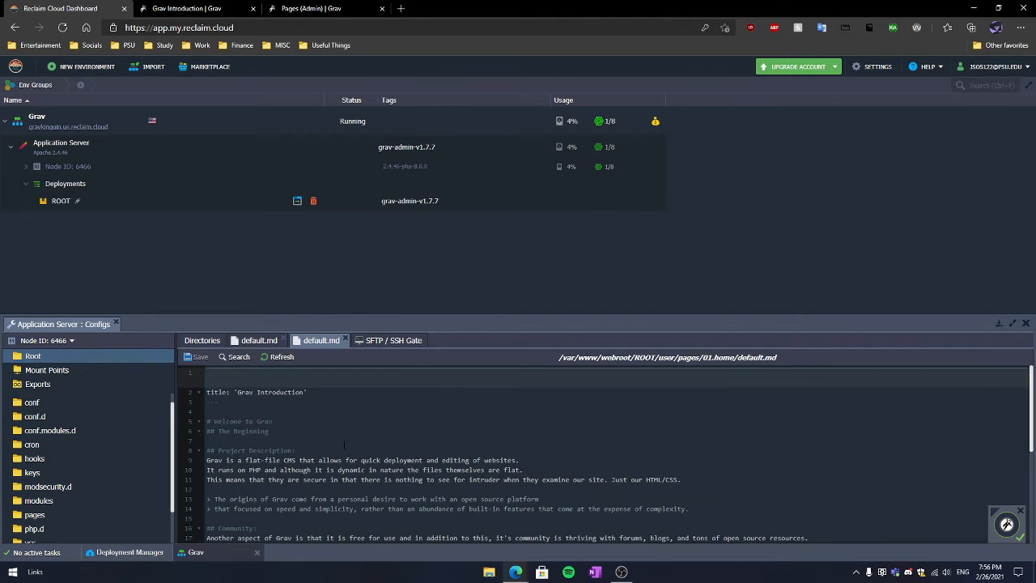
Compare the live Grav Introduction page with its markdown source in the 01.home default.md file.
click(179, 7)
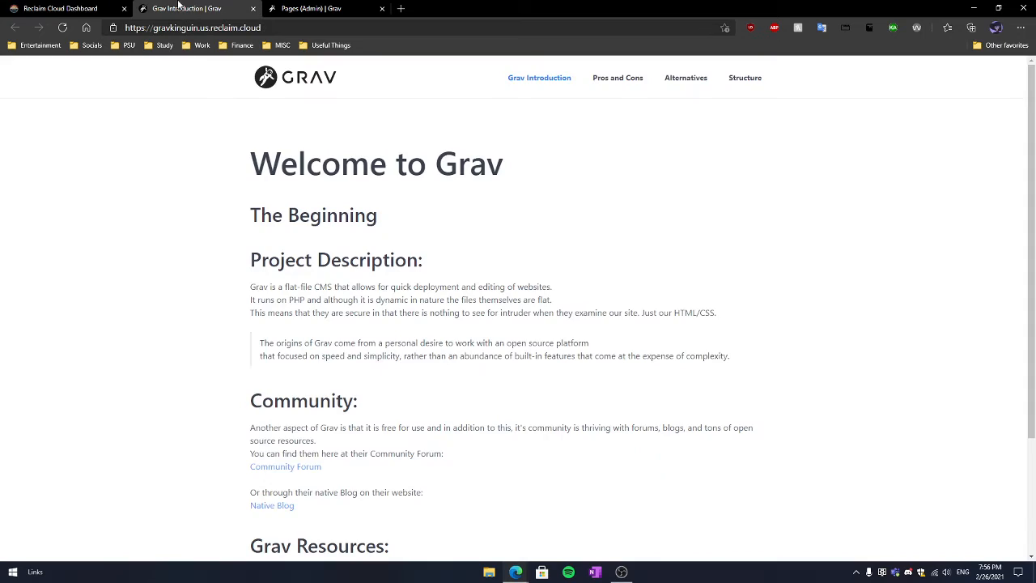
scroll(377, 283, down, 1)
scroll(382, 282, up, 1)
click(79, 7)
scroll(229, 407, down, 1)
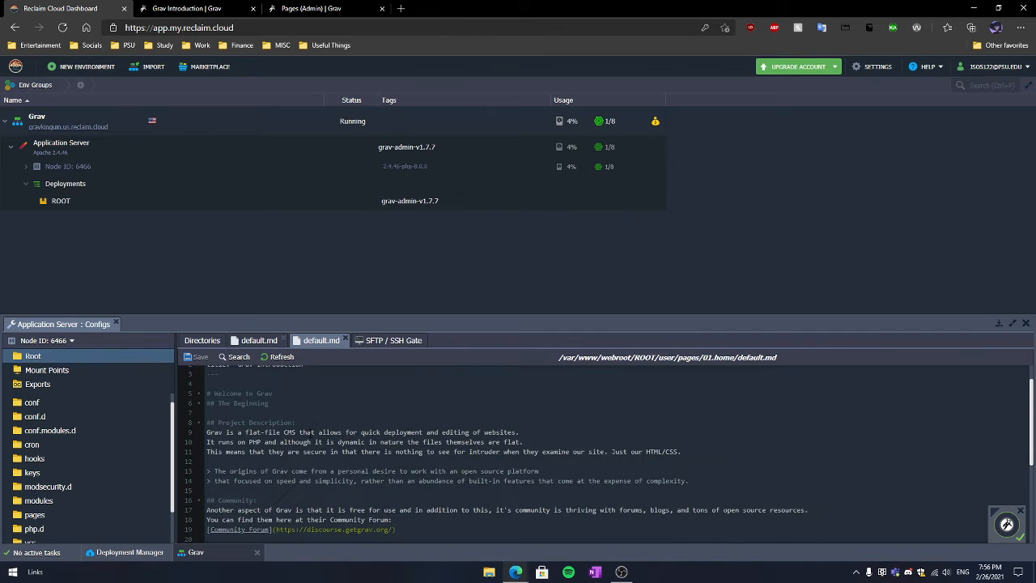
scroll(229, 407, up, 2)
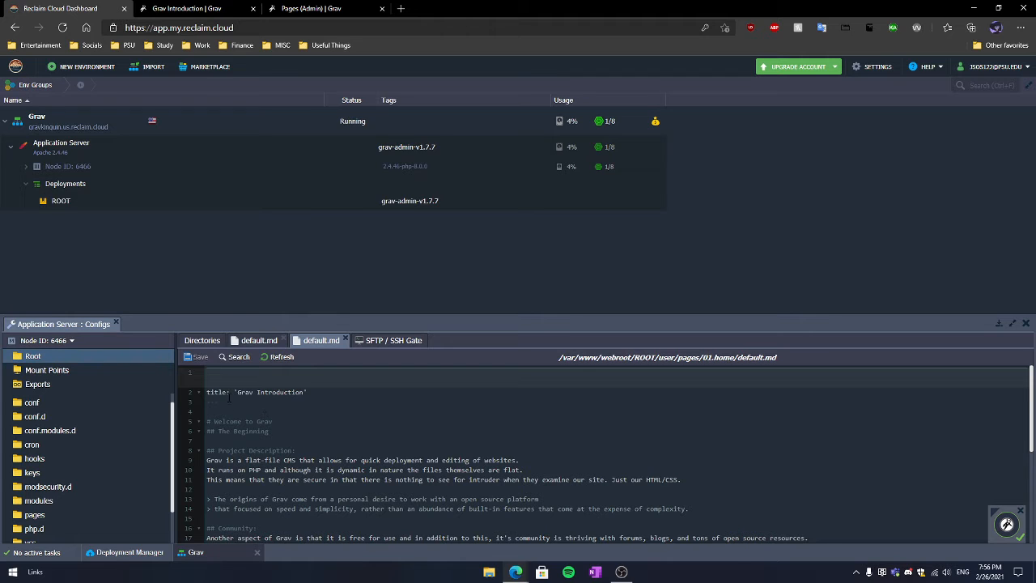
Fold and unfold the "Welcome to Grav" heading section, and read through the file's headings, quotes and links.
click(198, 421)
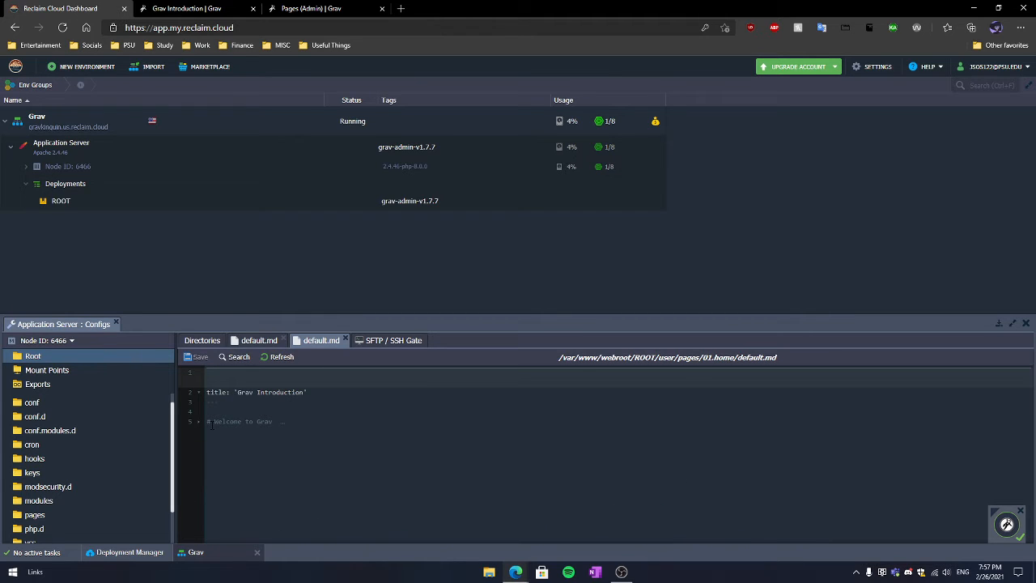
click(196, 422)
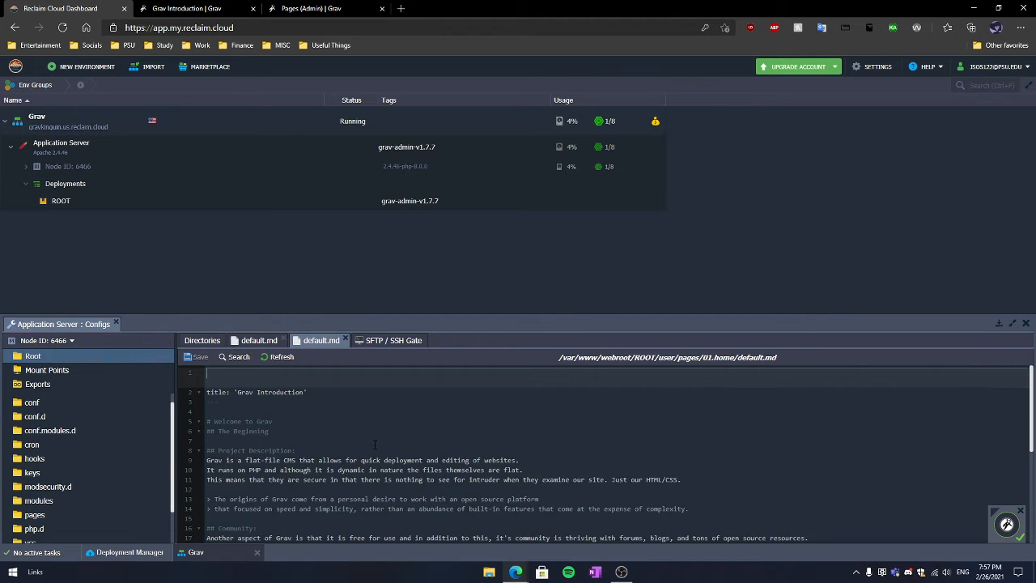
scroll(345, 436, down, 2)
scroll(346, 435, down, 3)
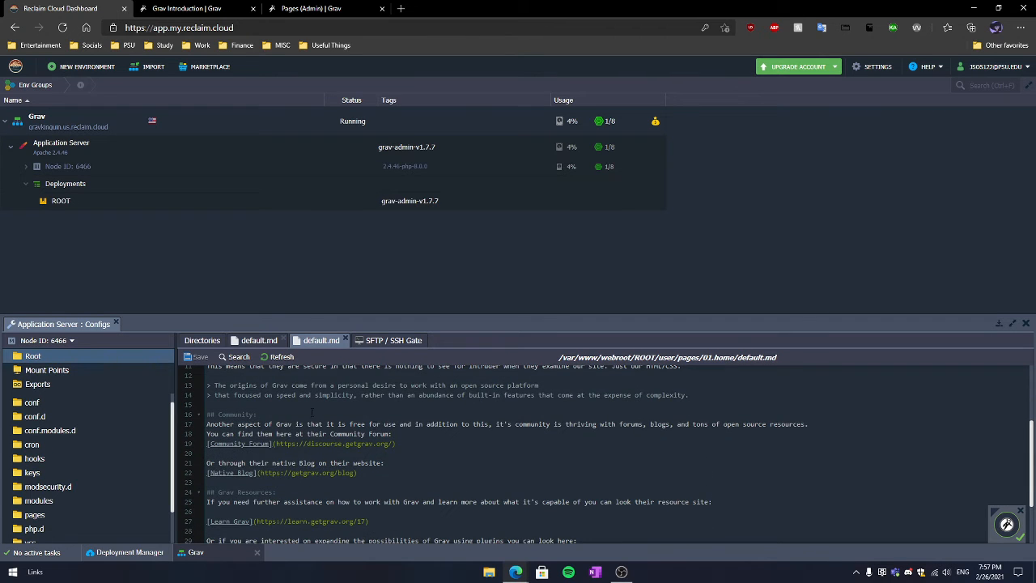
scroll(437, 439, up, 2)
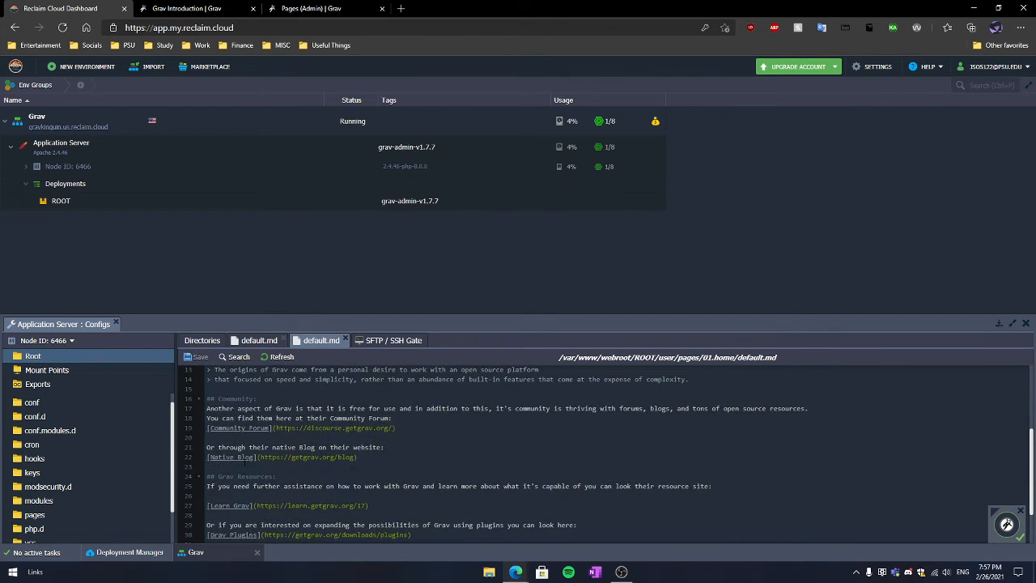
scroll(245, 461, up, 3)
scroll(375, 429, up, 1)
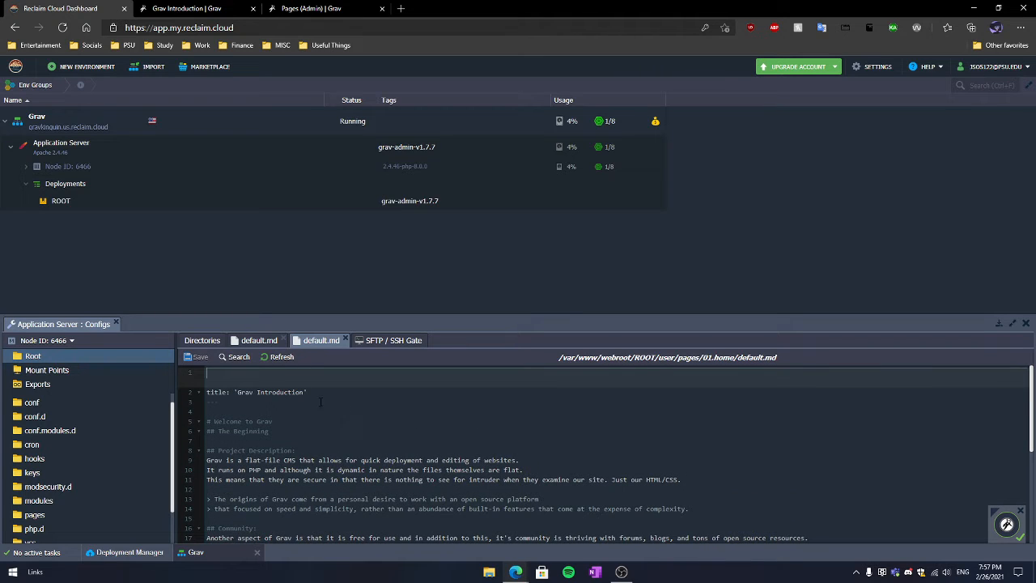
Return to the directory listing and collapse the 01.home, 02.prosandcons, 03.alternatives and 04.structure folders under pages.
click(260, 340)
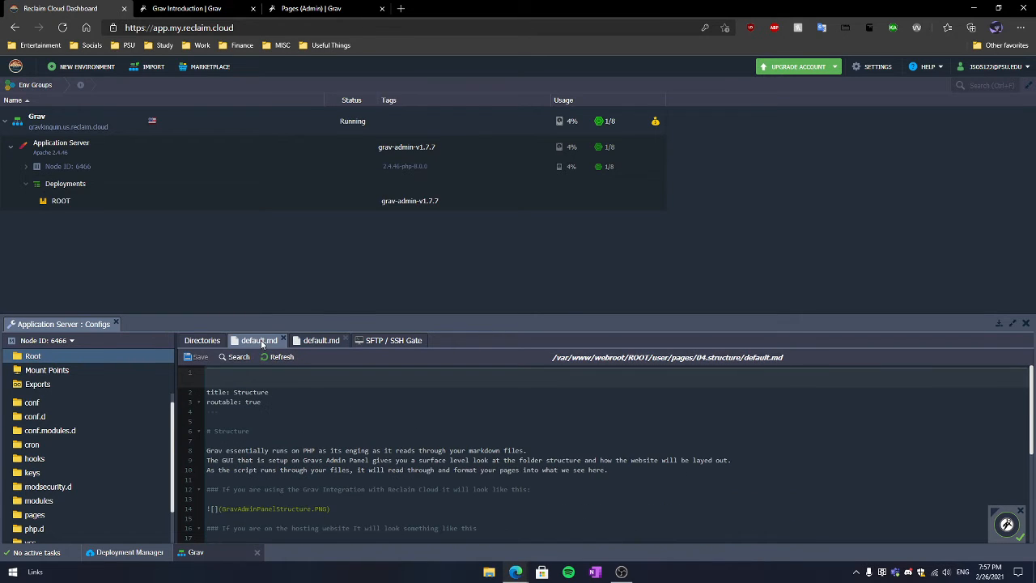
click(202, 341)
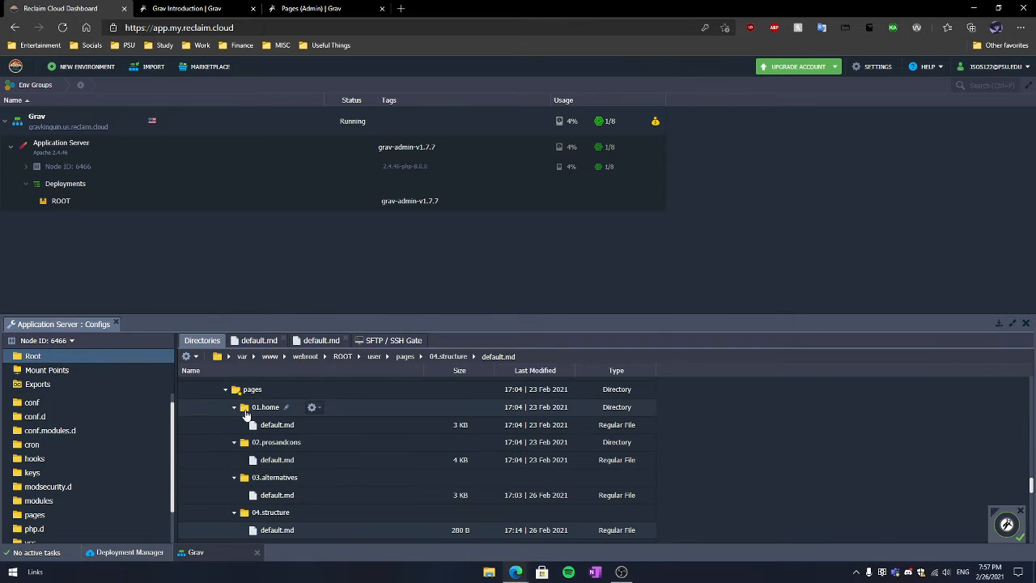
click(234, 407)
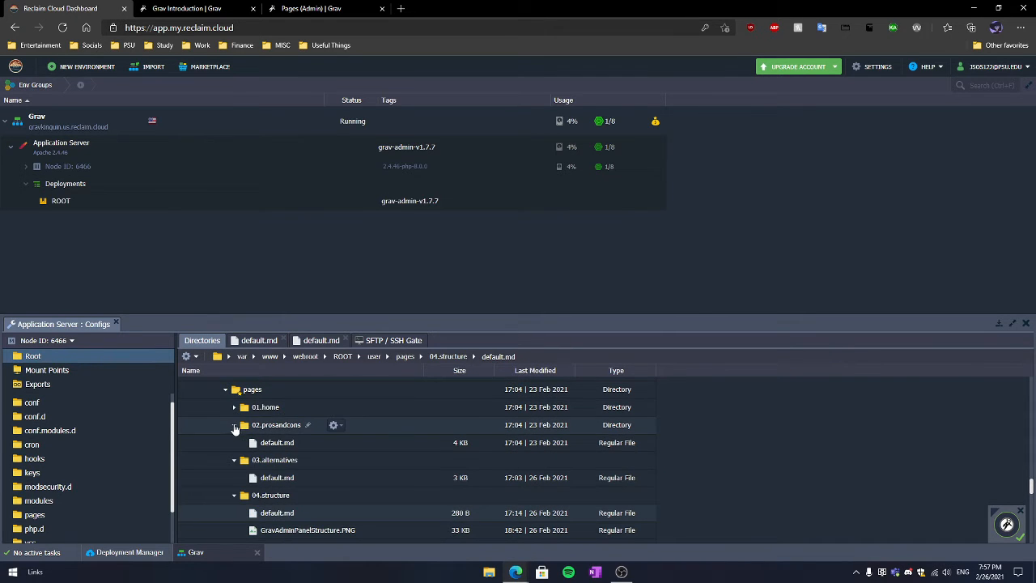
click(234, 425)
click(234, 443)
click(234, 461)
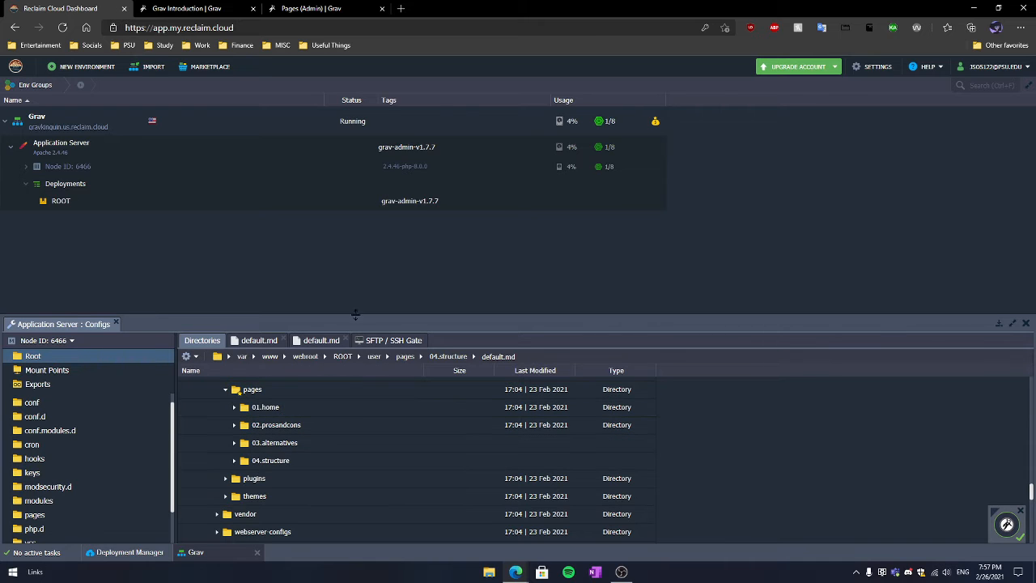
View the Pros and Cons and Alternatives pages on the live Grav site, and go back to Grav Introduction.
click(192, 7)
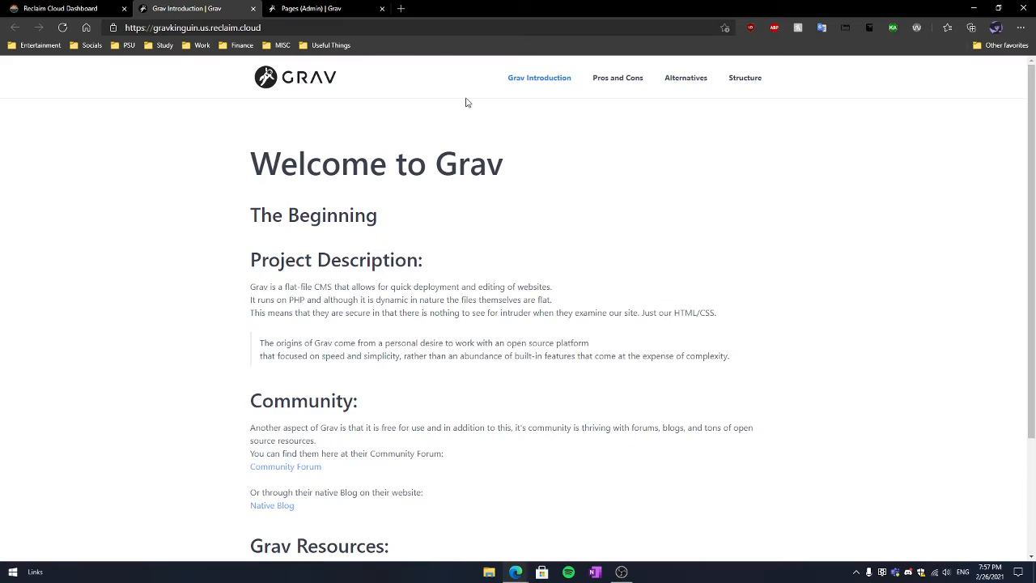
click(626, 85)
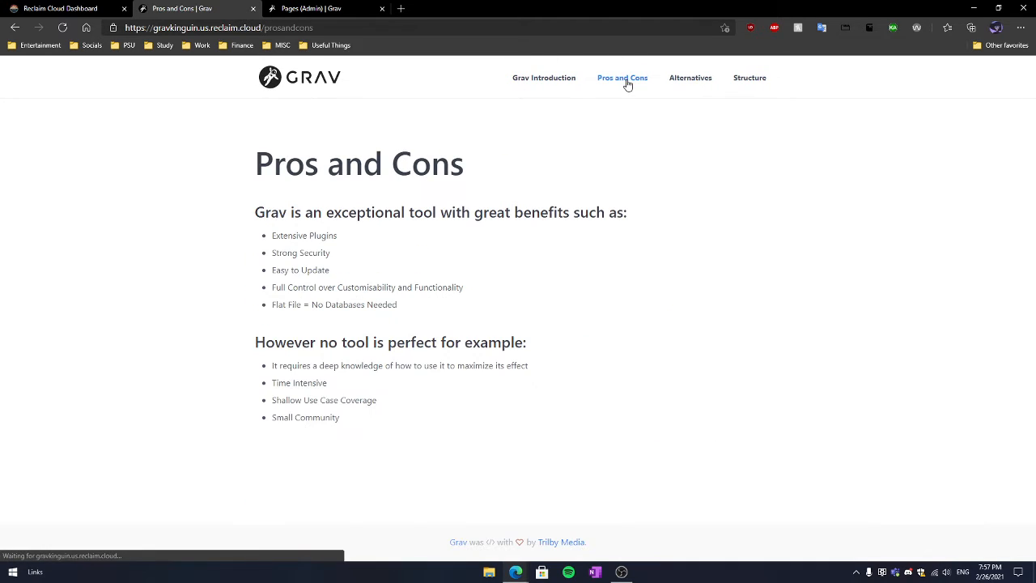
click(696, 86)
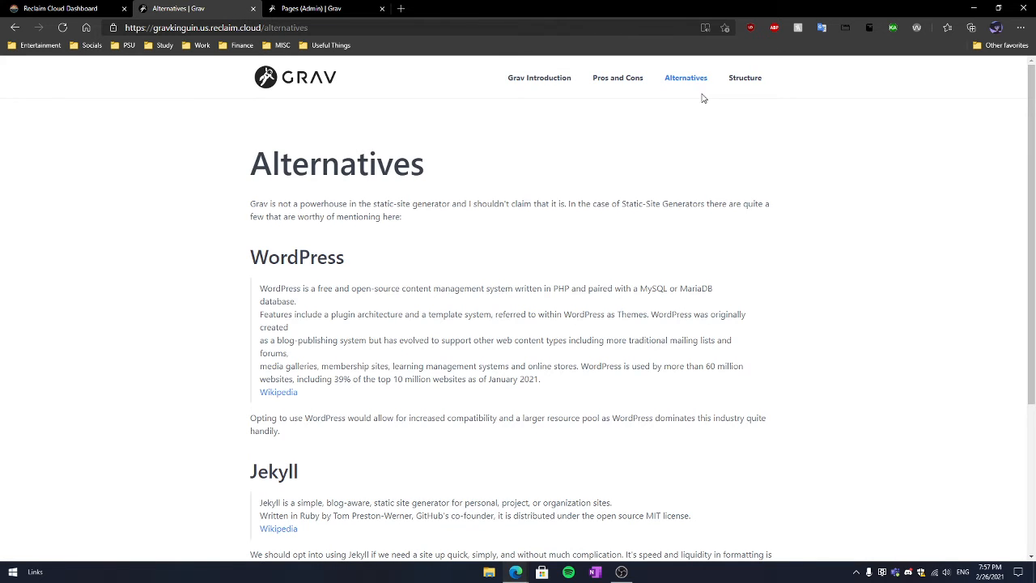
click(558, 85)
Compare the folders under user/pages in the Reclaim Cloud Dashboard with the page list in the Grav admin panel.
click(58, 9)
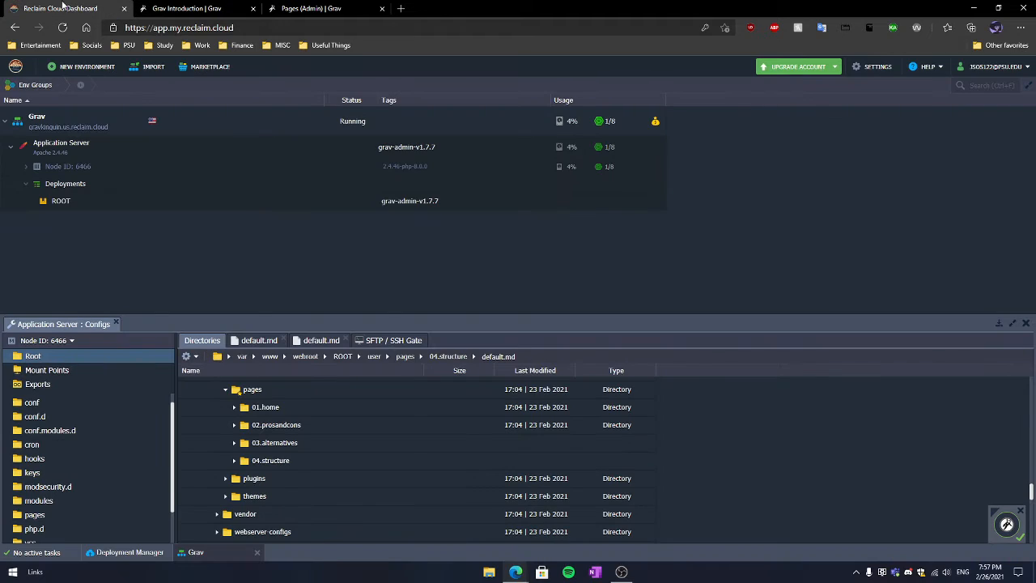
scroll(327, 438, down, 2)
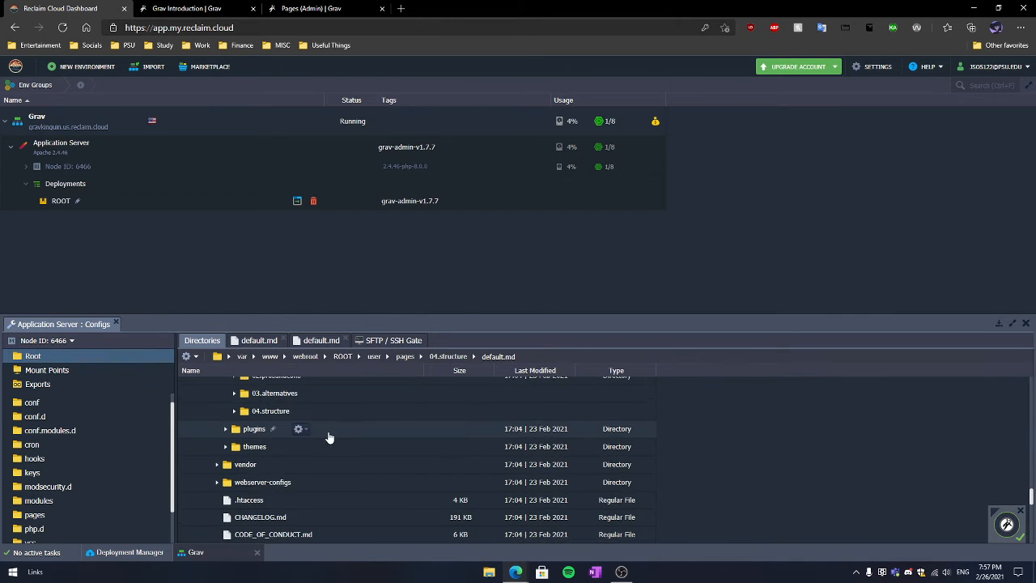
scroll(351, 437, up, 4)
scroll(370, 442, down, 1)
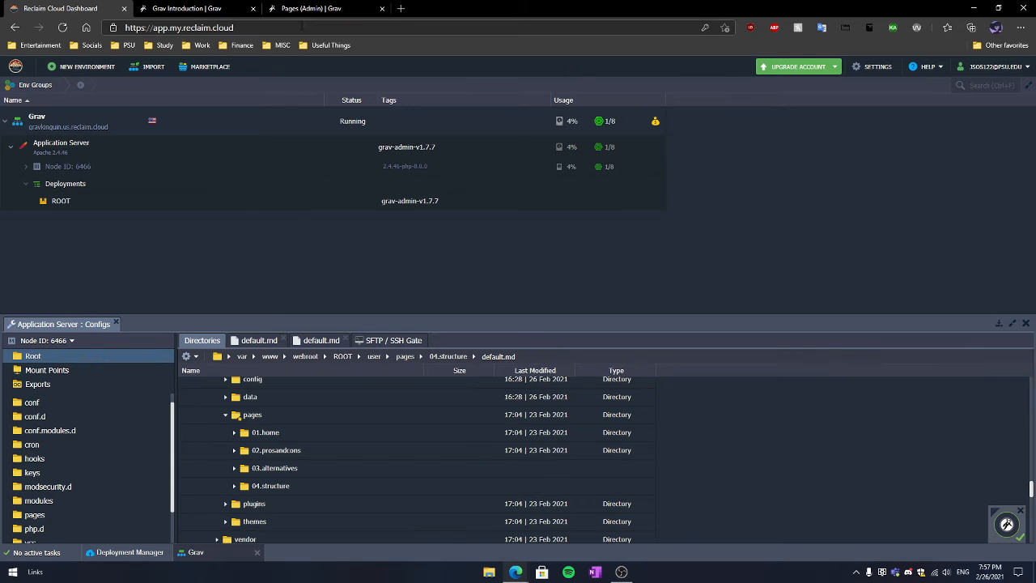
click(313, 8)
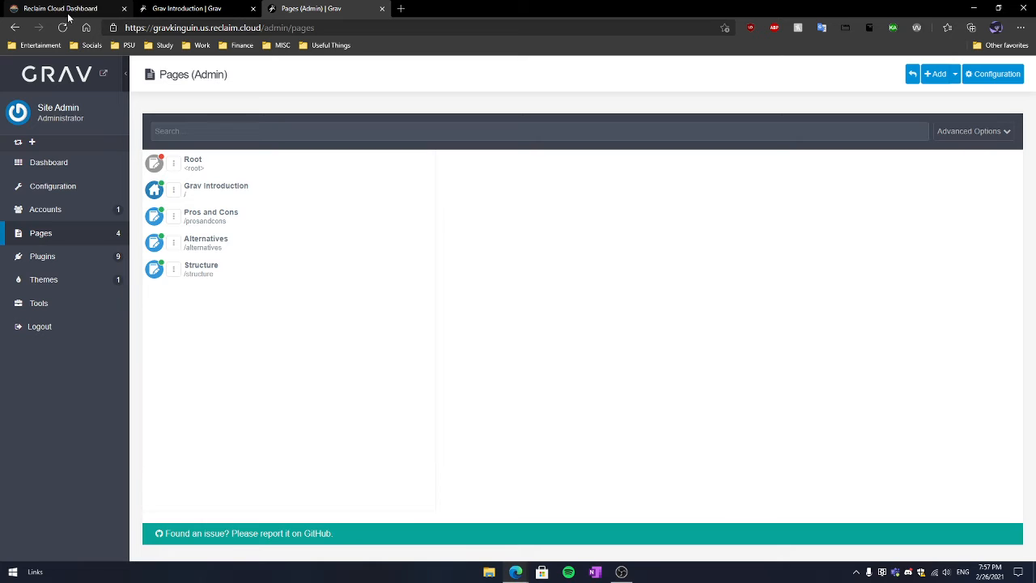
Expand the 01.home and 02.prosandcons folders in the Reclaim Cloud Dashboard, and return to the Grav admin page list.
click(32, 8)
scroll(240, 439, up, 1)
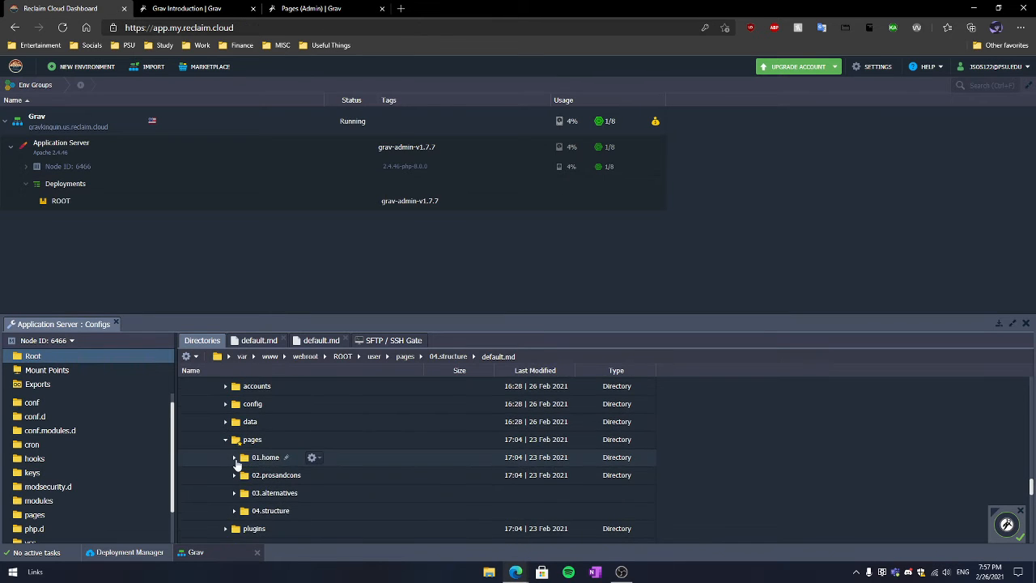
click(234, 457)
click(234, 492)
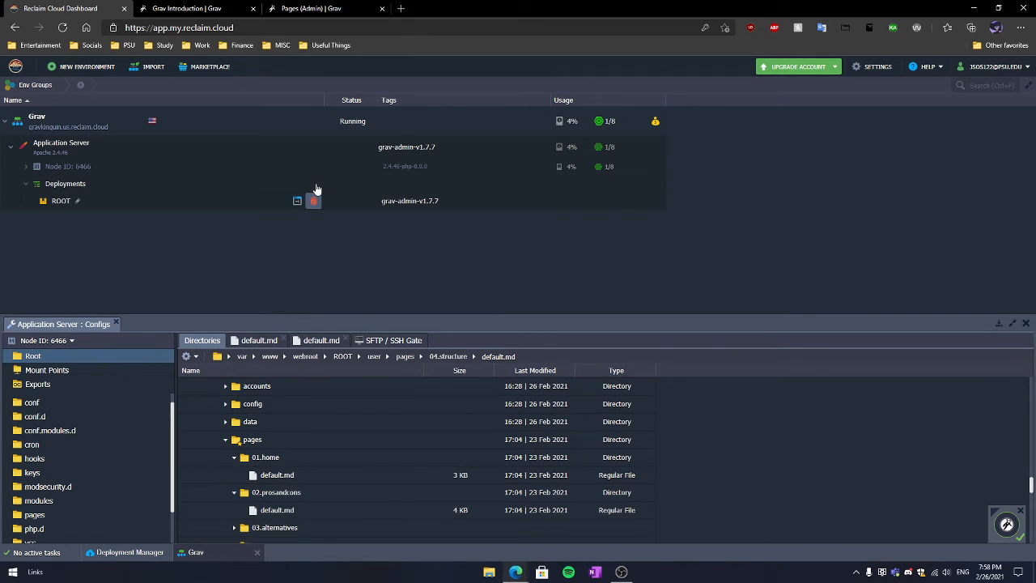
click(319, 9)
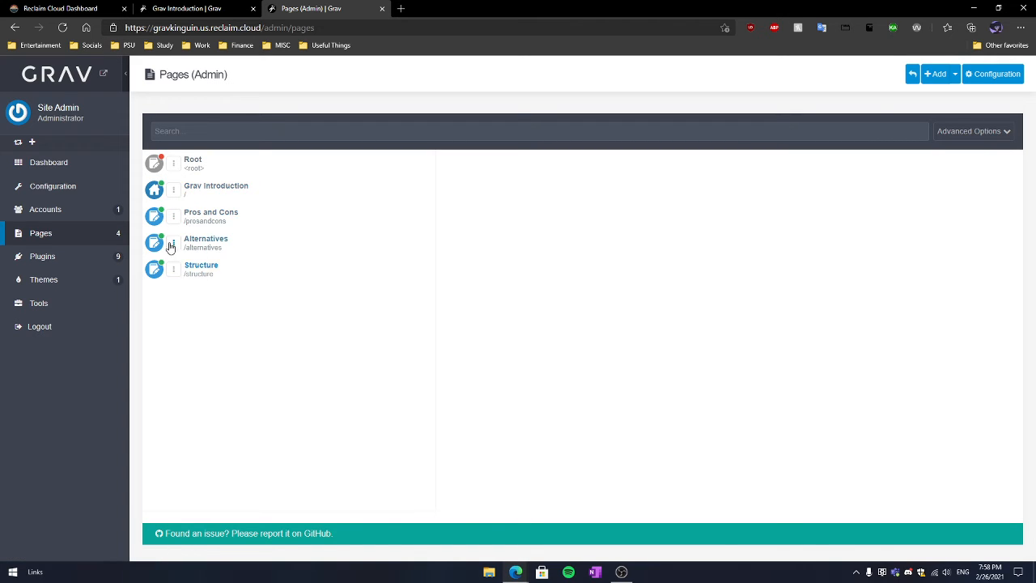
Open the Grav Introduction page for editing from the admin page list and look through its markdown content.
click(174, 190)
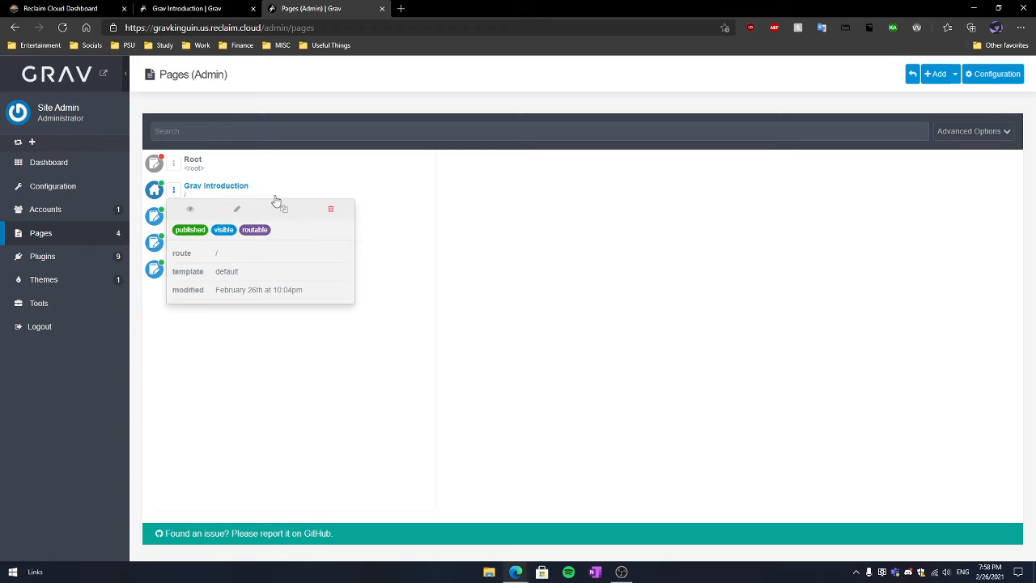
click(234, 212)
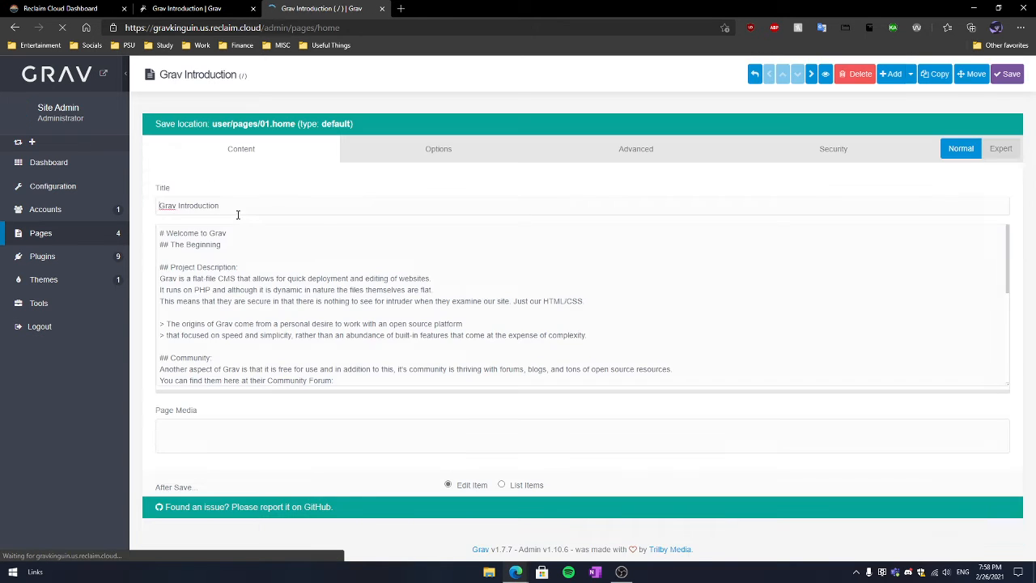
scroll(555, 300, down, 2)
scroll(554, 299, down, 6)
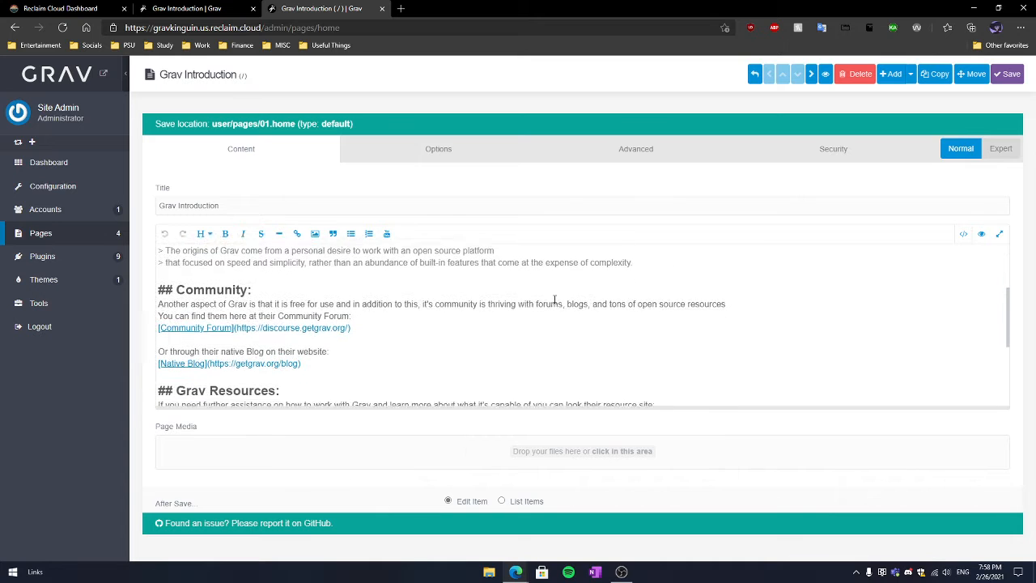
scroll(518, 312, up, 8)
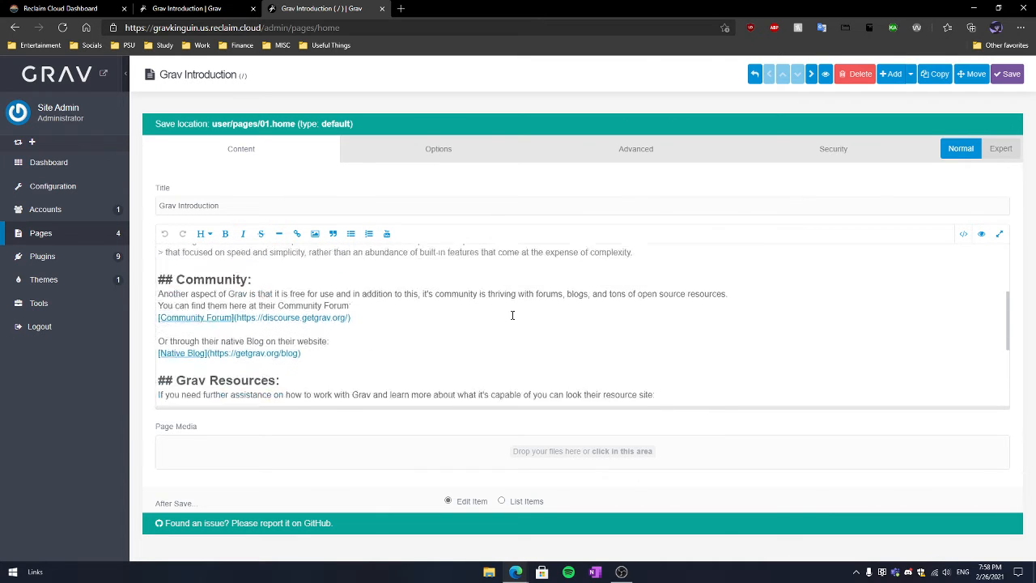
Show the rendered preview of the Grav Introduction content and read through it from start to end.
click(981, 234)
scroll(417, 325, down, 5)
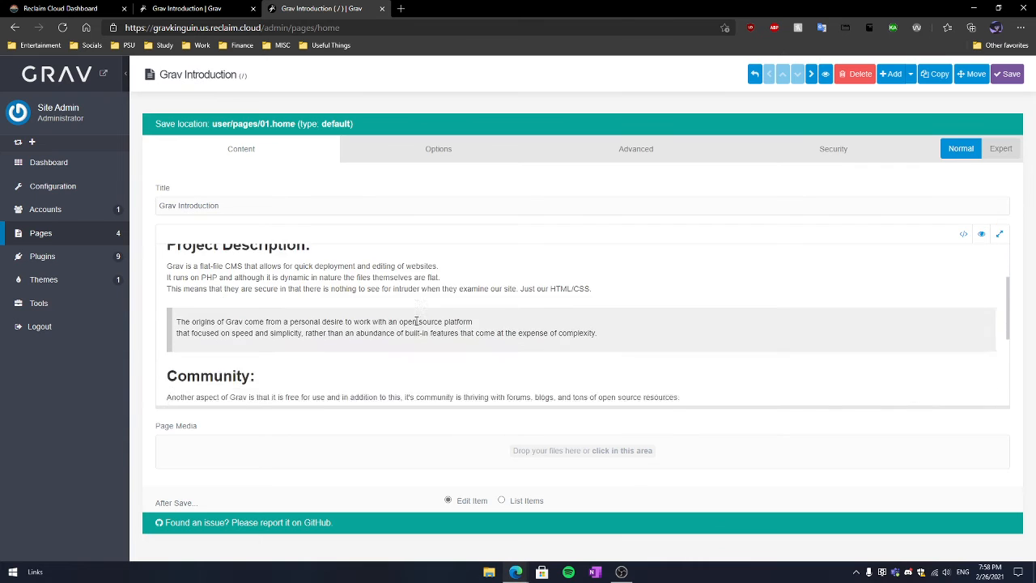
scroll(411, 309, up, 1)
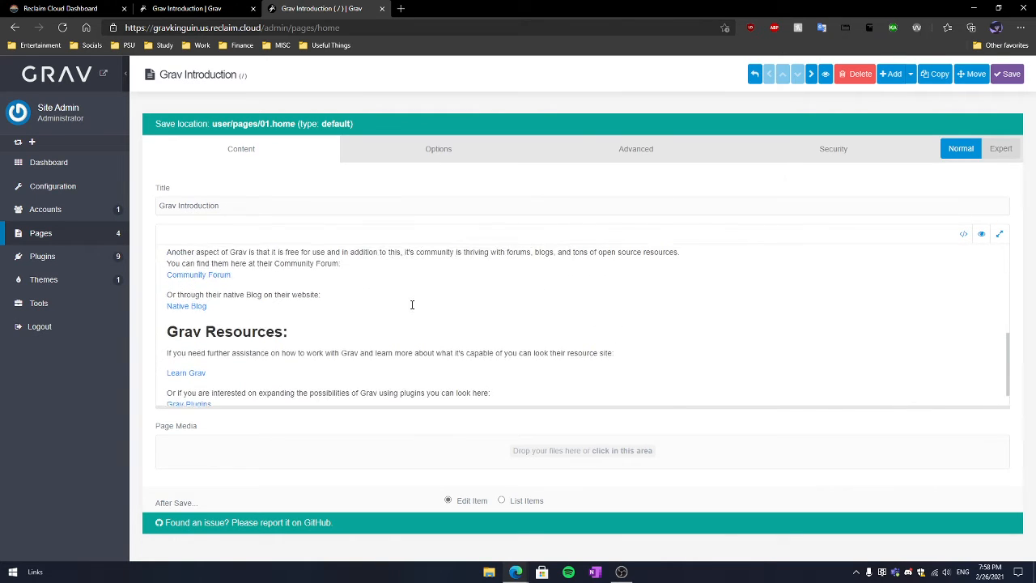
scroll(412, 304, down, 2)
scroll(450, 344, up, 10)
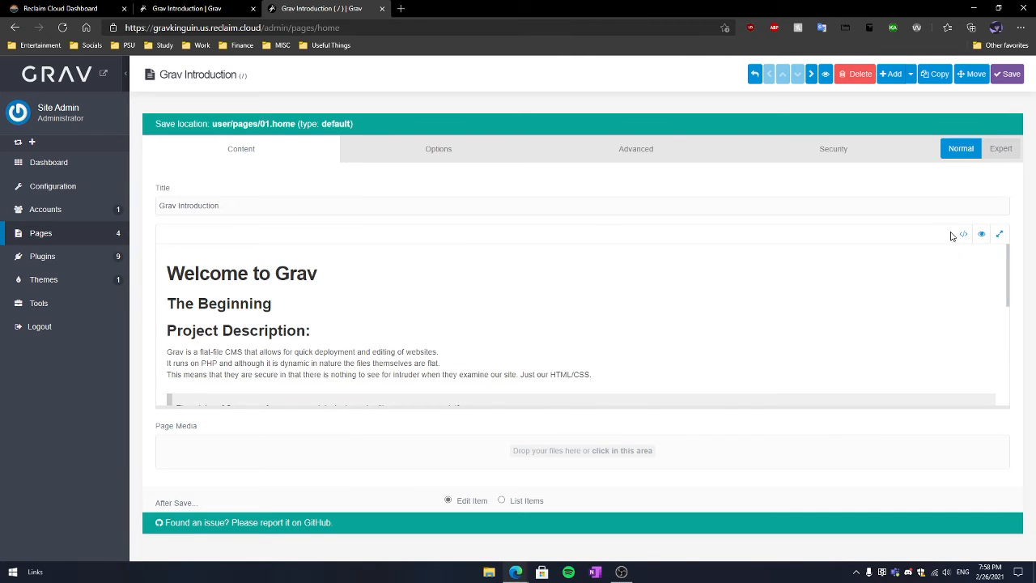
Switch the Grav Introduction content back to its markdown source and review the Project Description and Community sections.
click(963, 234)
scroll(836, 315, down, 3)
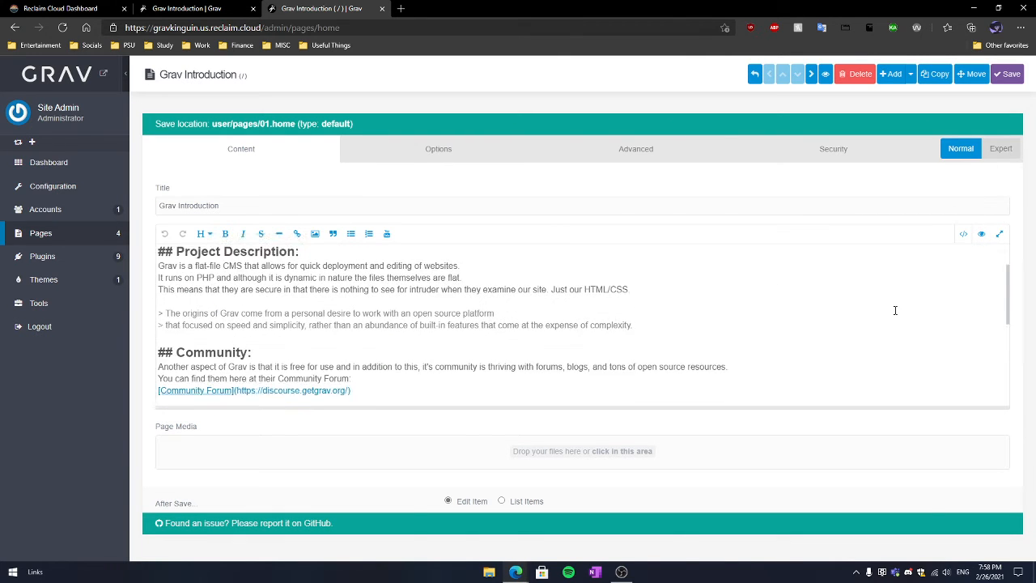
scroll(874, 304, up, 3)
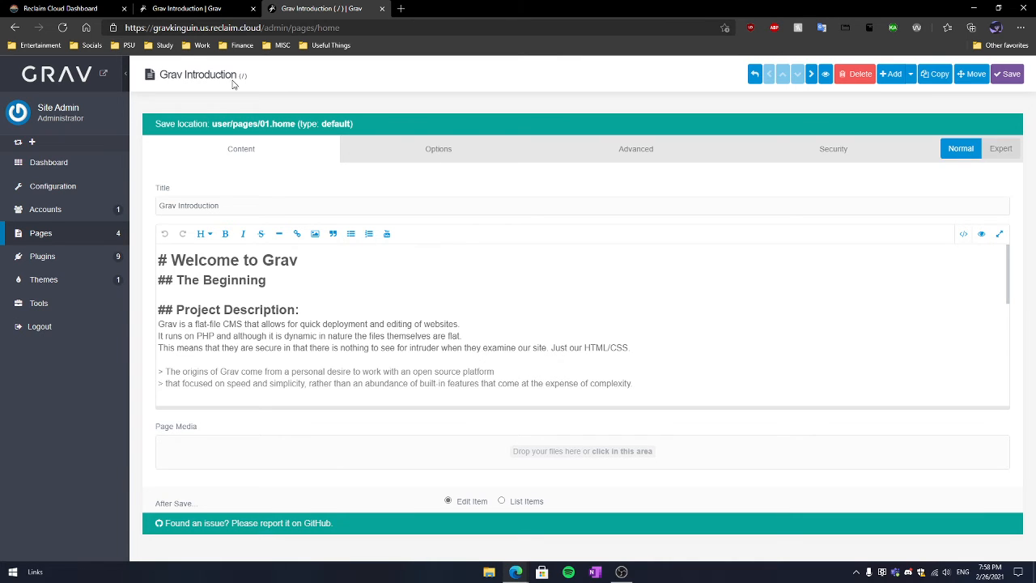
Compare the live Grav Introduction page with the pages folder in the Reclaim Cloud Dashboard, ending on the live site.
click(193, 7)
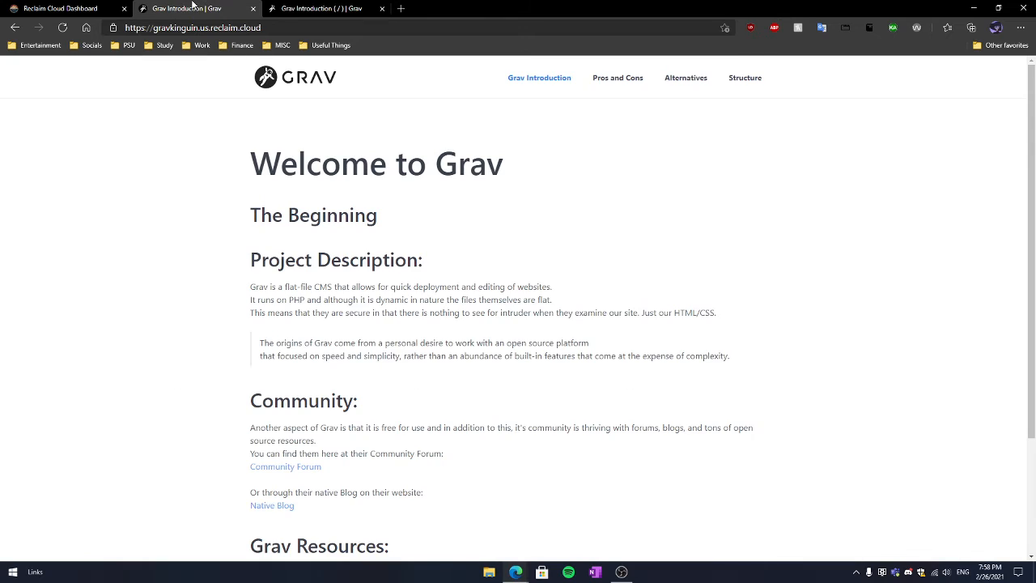
click(81, 8)
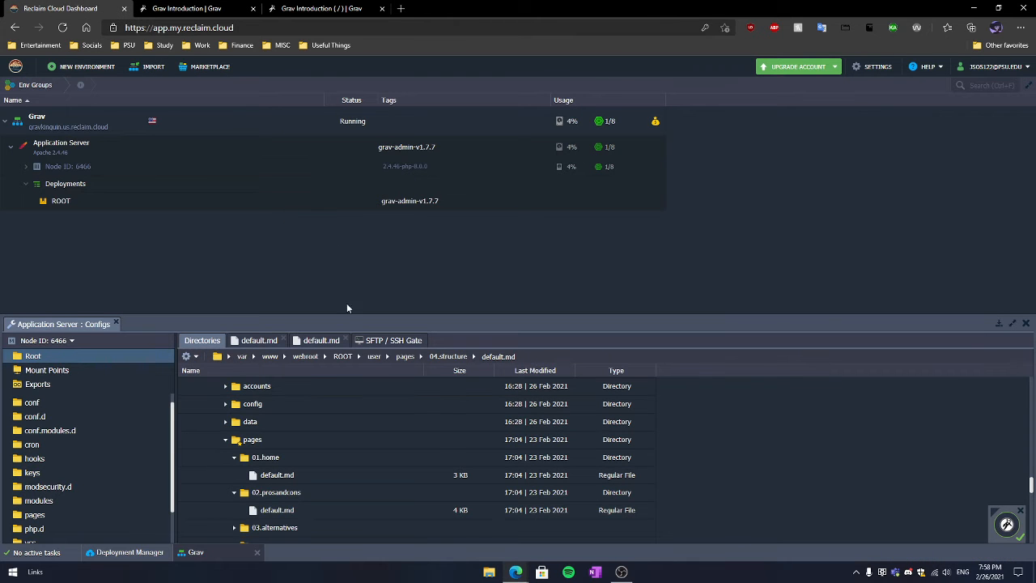
click(225, 440)
click(225, 440)
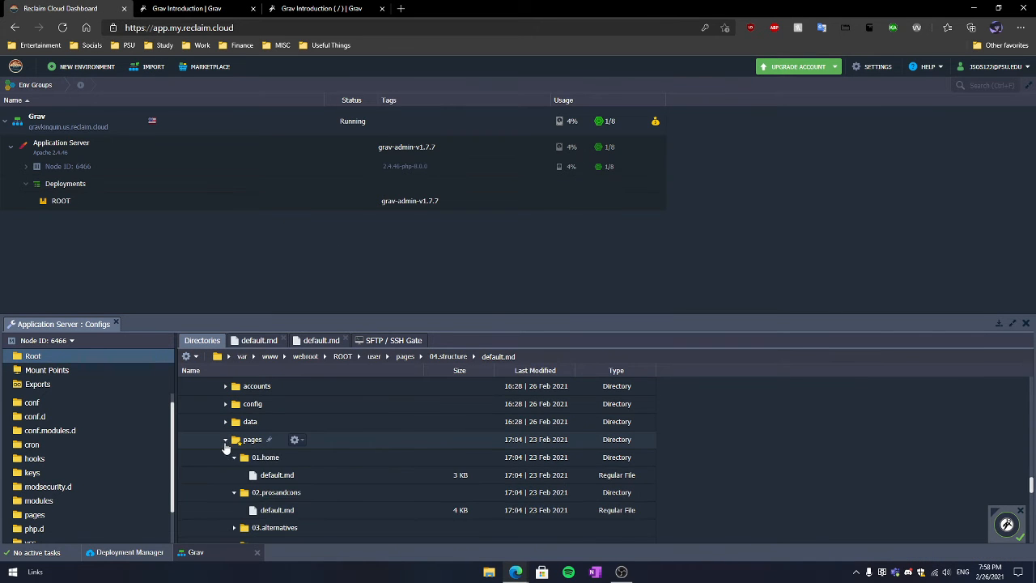
key(ctrl+Tab)
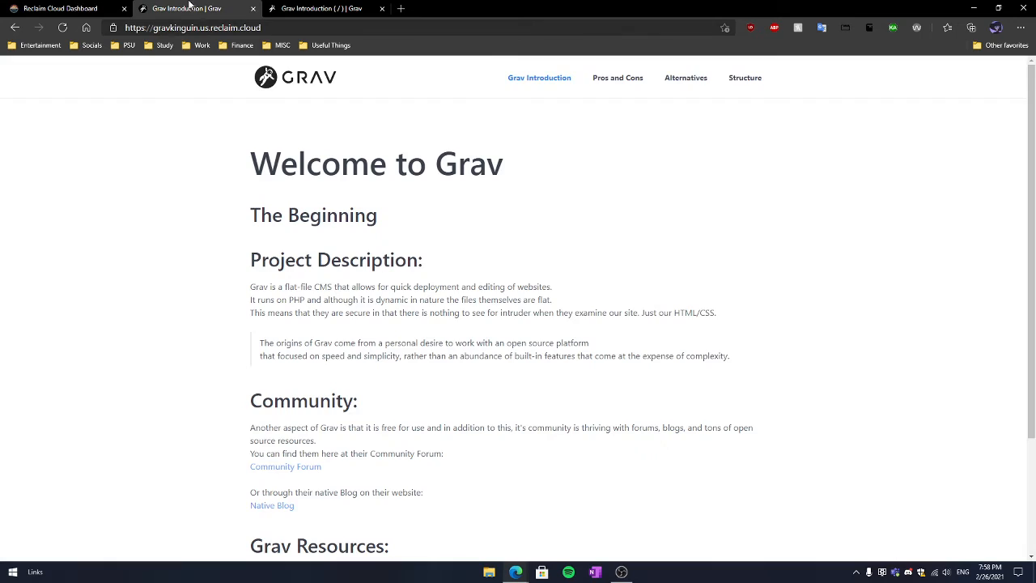
In the Reclaim Cloud Dashboard, create a new folder named 05.Video inside the user/pages directory.
click(72, 5)
scroll(333, 477, down, 1)
scroll(301, 421, down, 1)
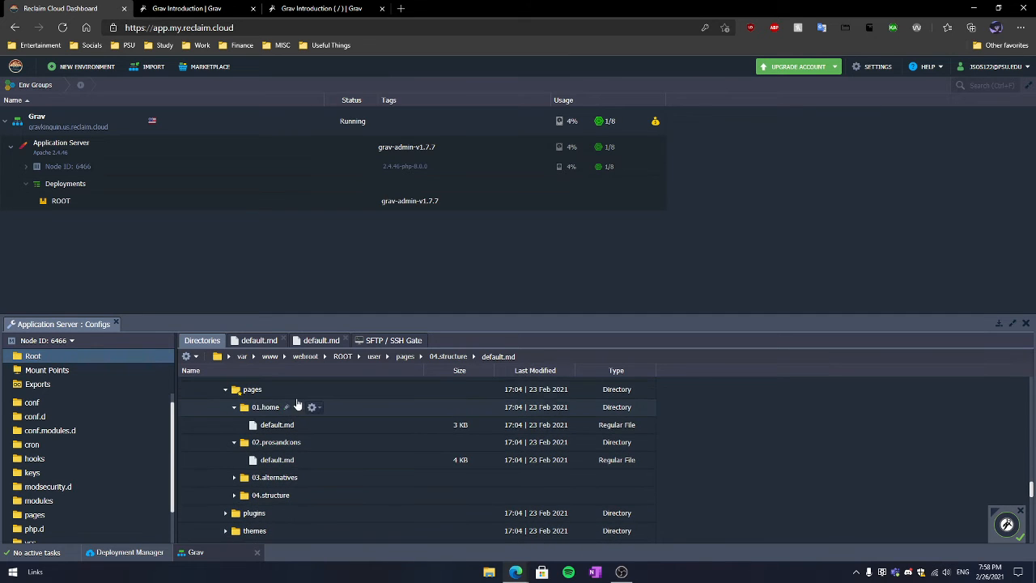
click(339, 390)
scroll(349, 421, up, 1)
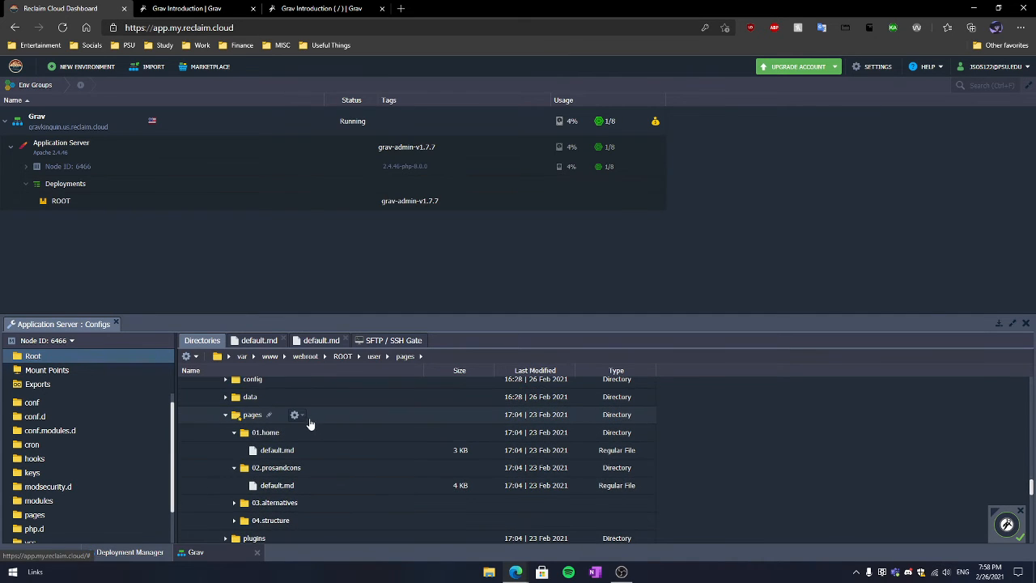
click(298, 415)
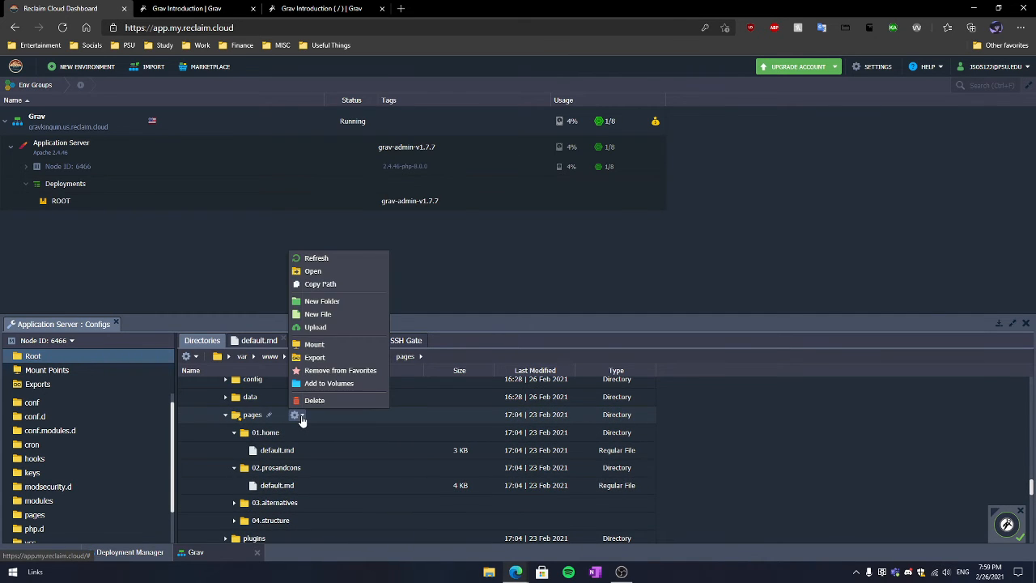
click(339, 307)
scroll(356, 453, up, 1)
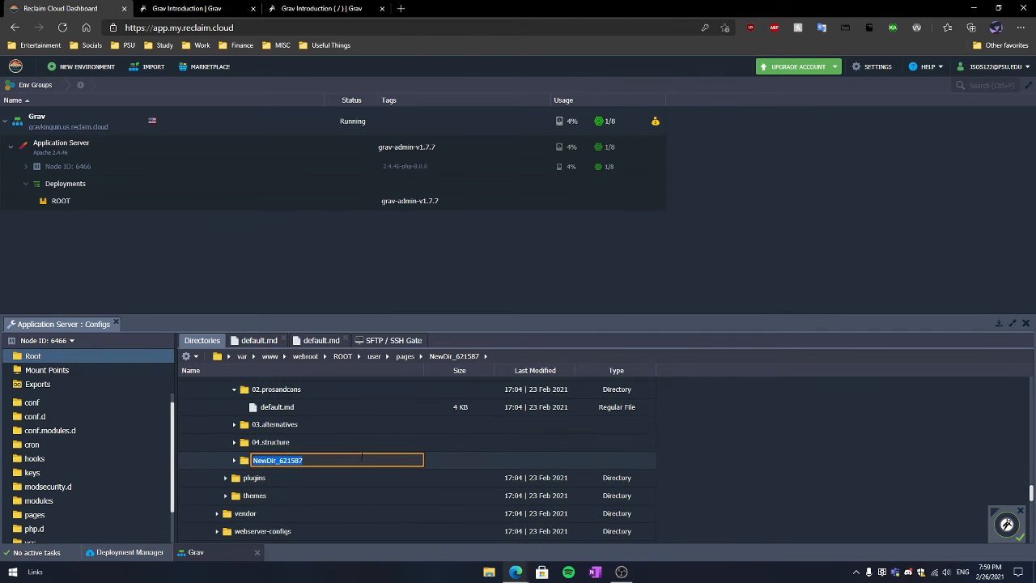
text(05.Video)
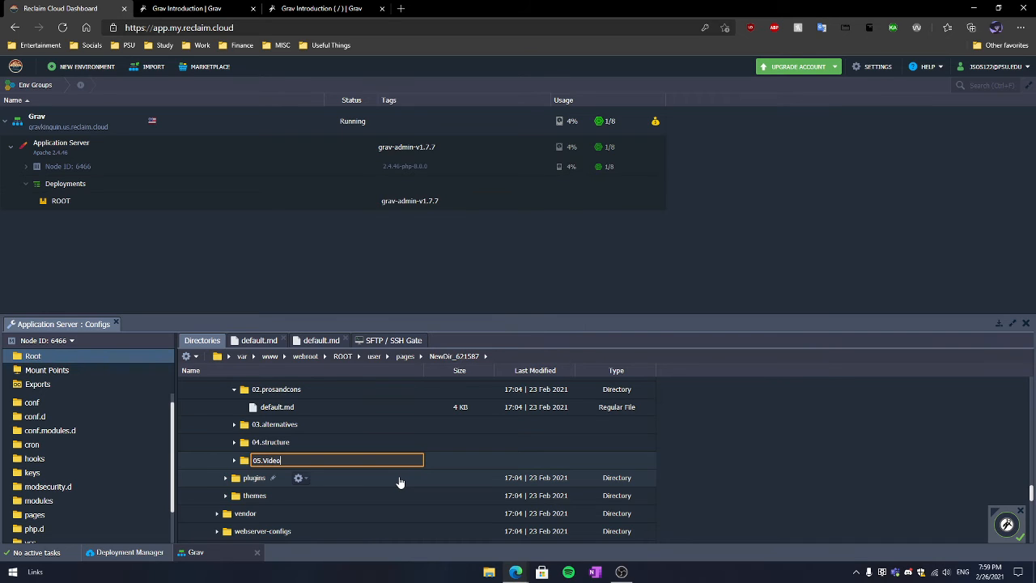
key(Return)
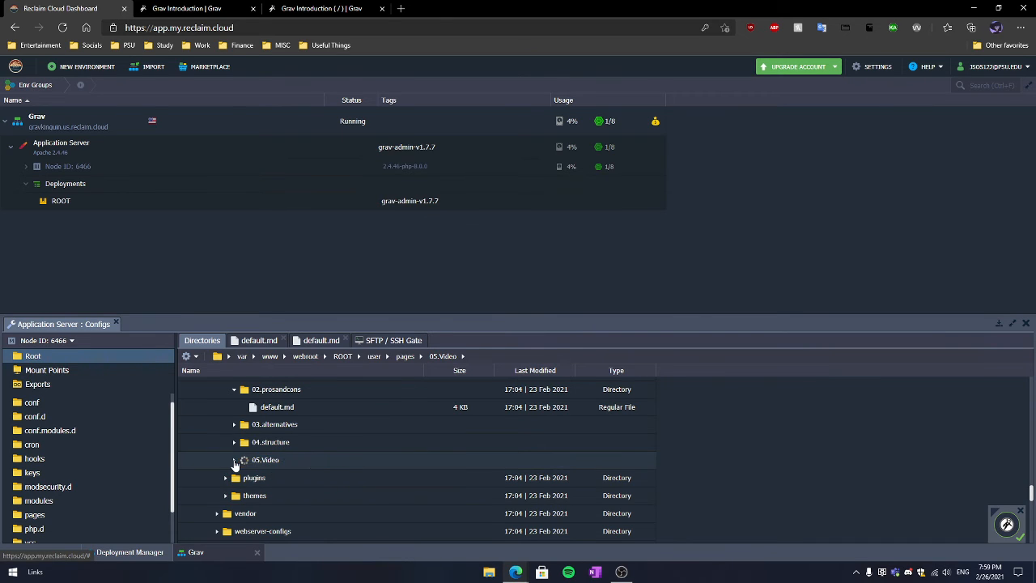
Create a new file named default.md inside the 05.Video folder.
click(310, 460)
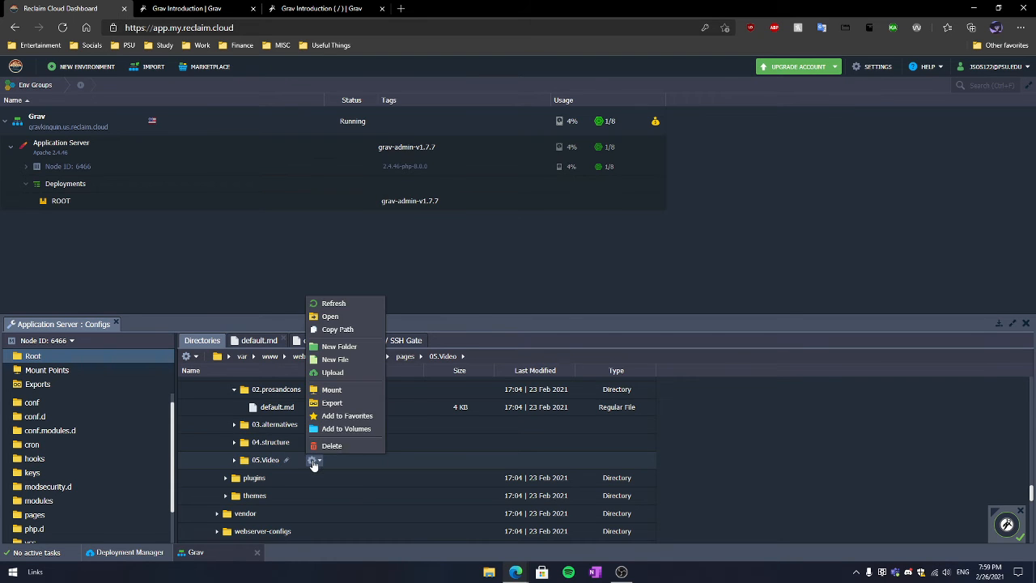
click(351, 369)
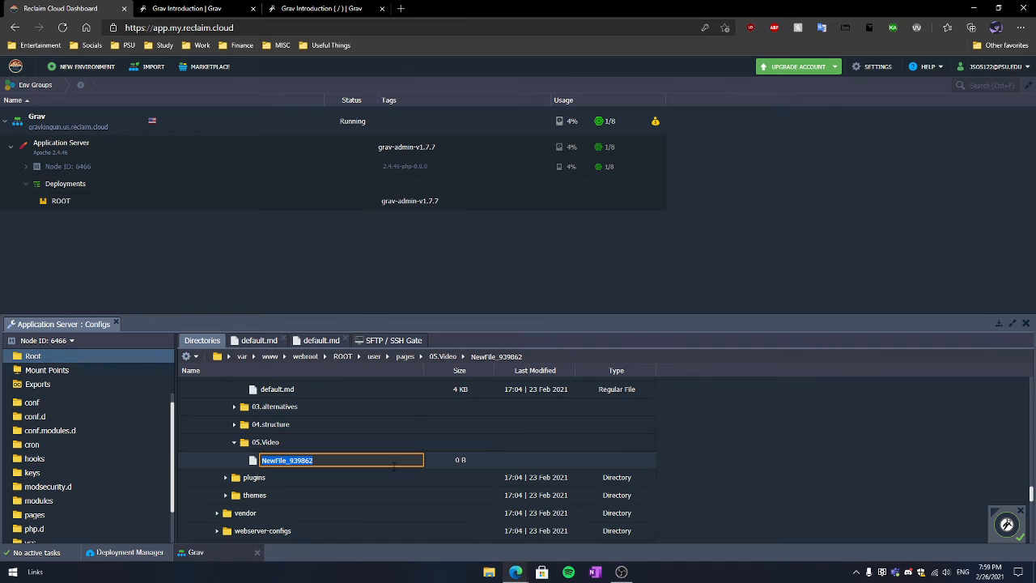
text(default.md)
key(Return)
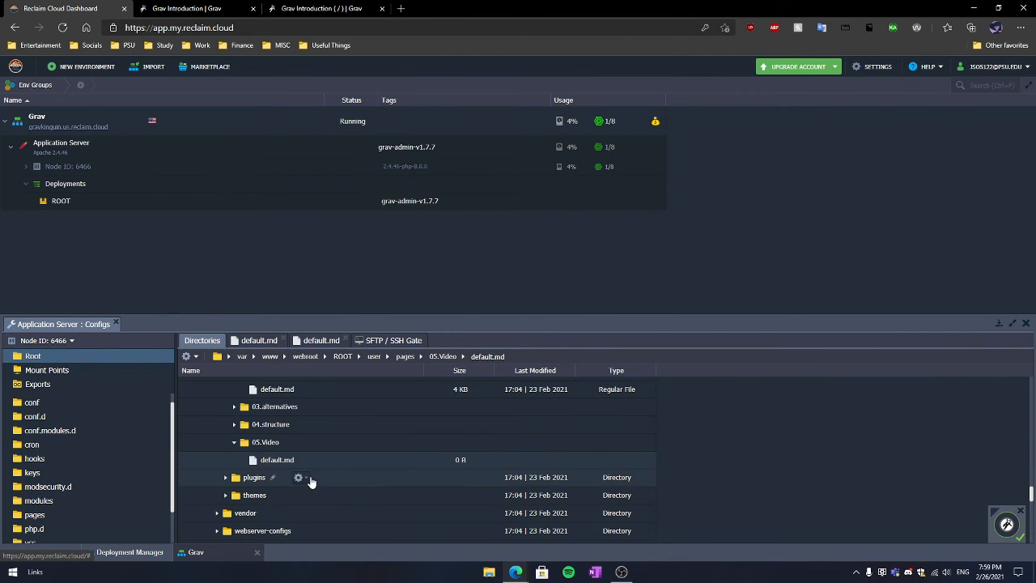
Open default.md in 05.Video, enter "SOME CONTENT" and, after a blank line, "PLACE VIDEO HERE", and save the file.
click(328, 460)
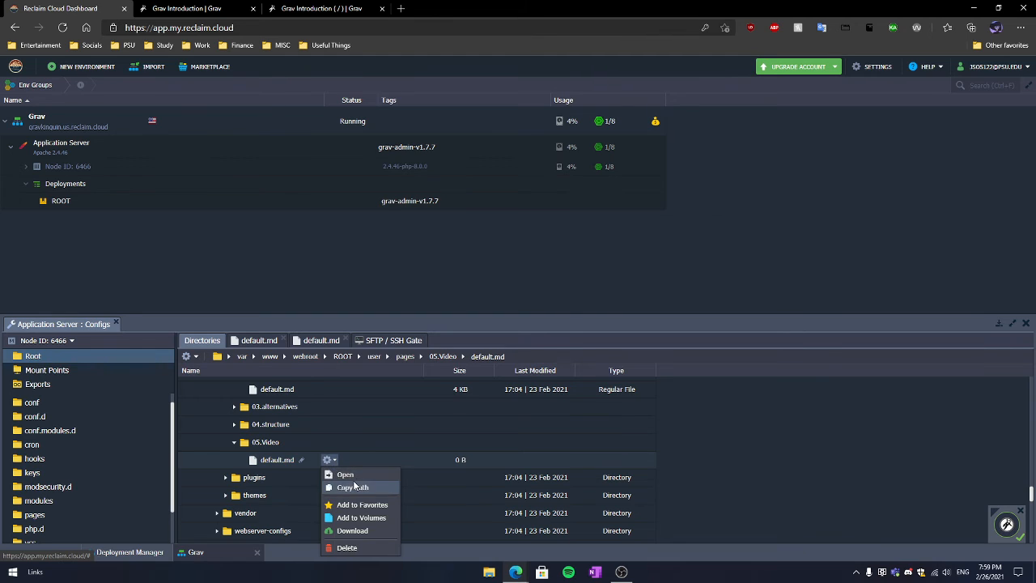
click(358, 476)
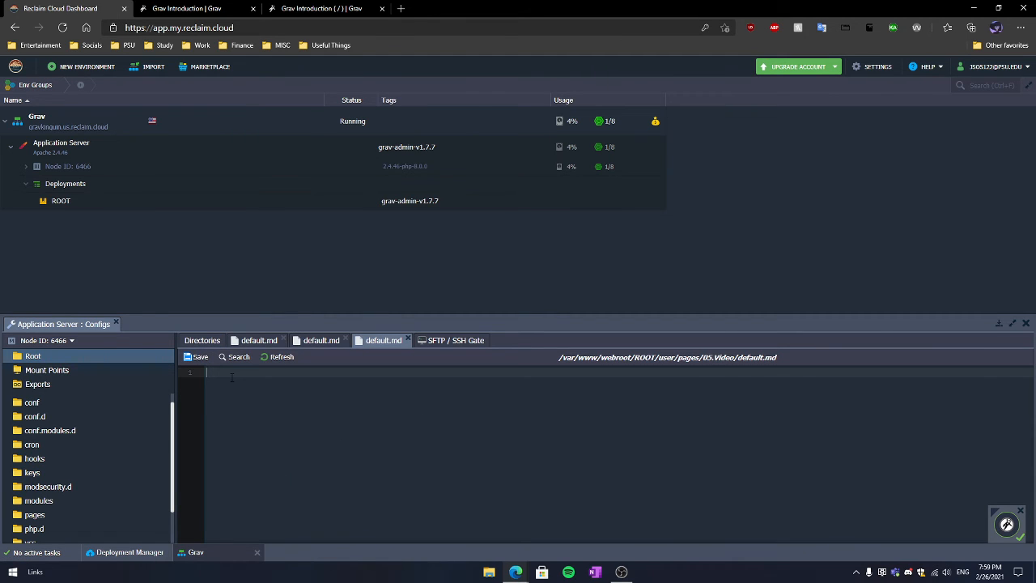
text(title)
key(BackSpace)
key(BackSpace)
text(SOME CONTENT)
key(Return)
key(Return)
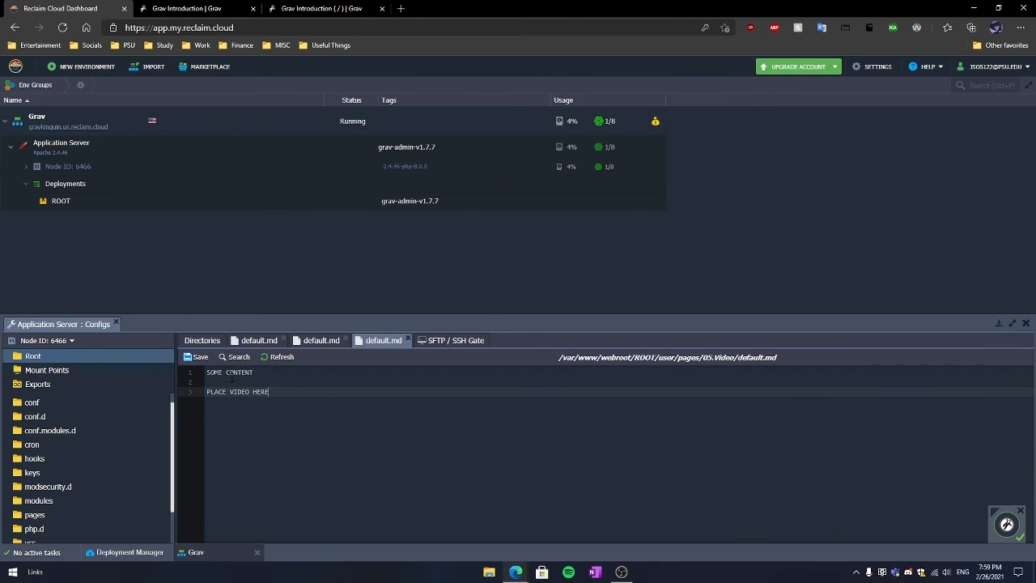
click(199, 357)
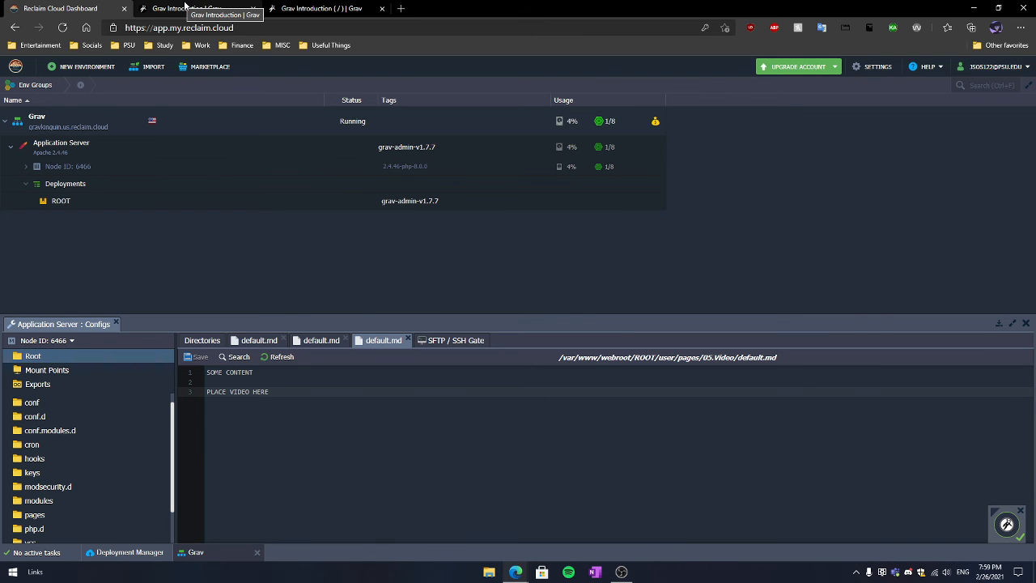
Preview the new Video page from the Grav admin page list and check its two lines of text.
click(184, 8)
click(303, 9)
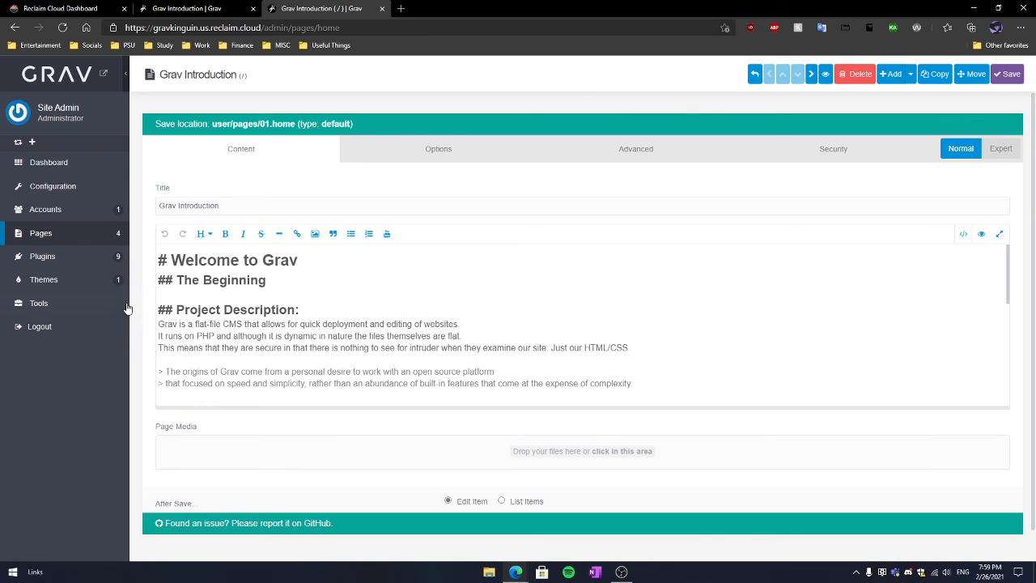
click(89, 238)
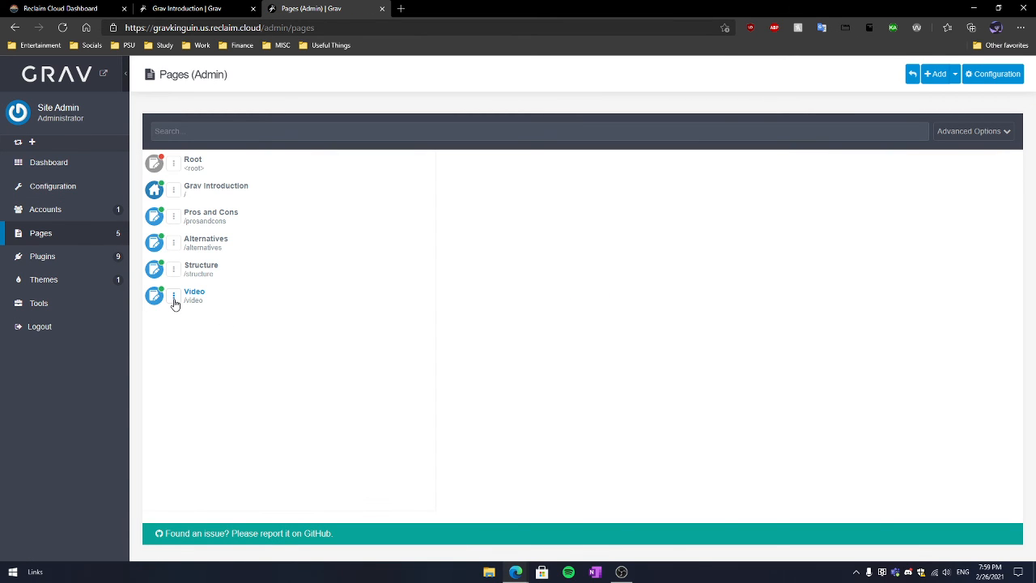
click(174, 302)
click(158, 315)
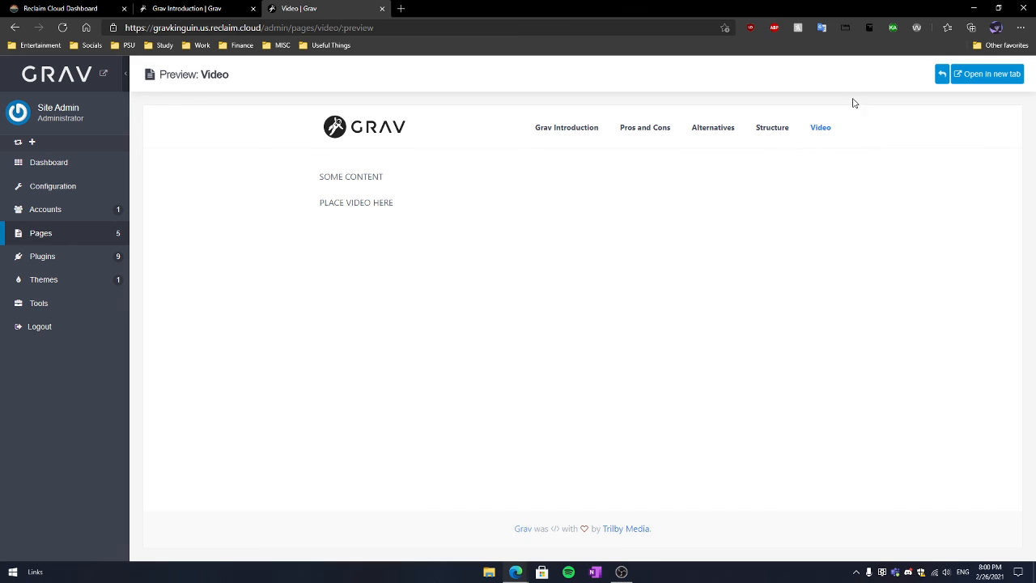
drag(323, 176, 412, 200)
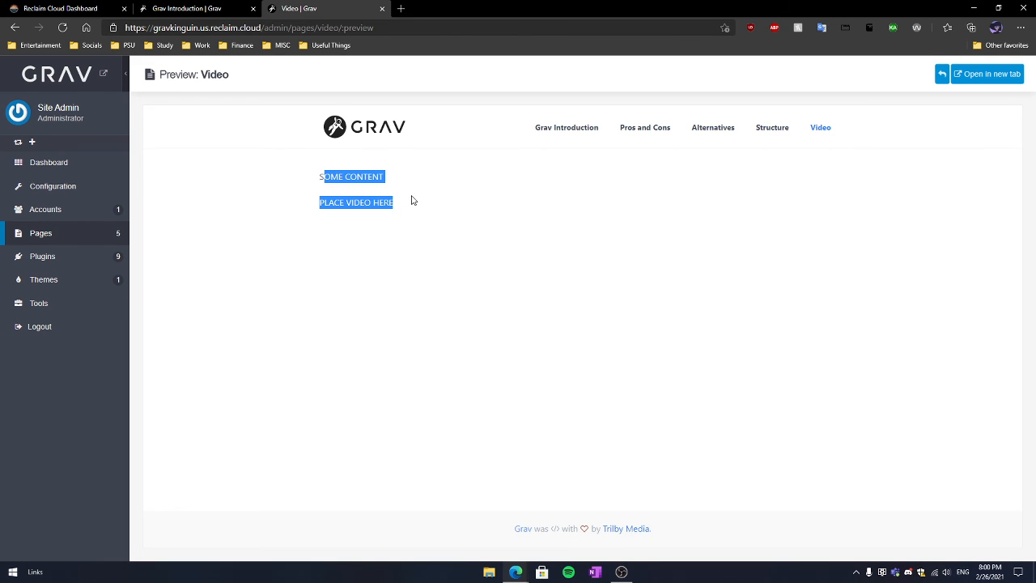
click(392, 196)
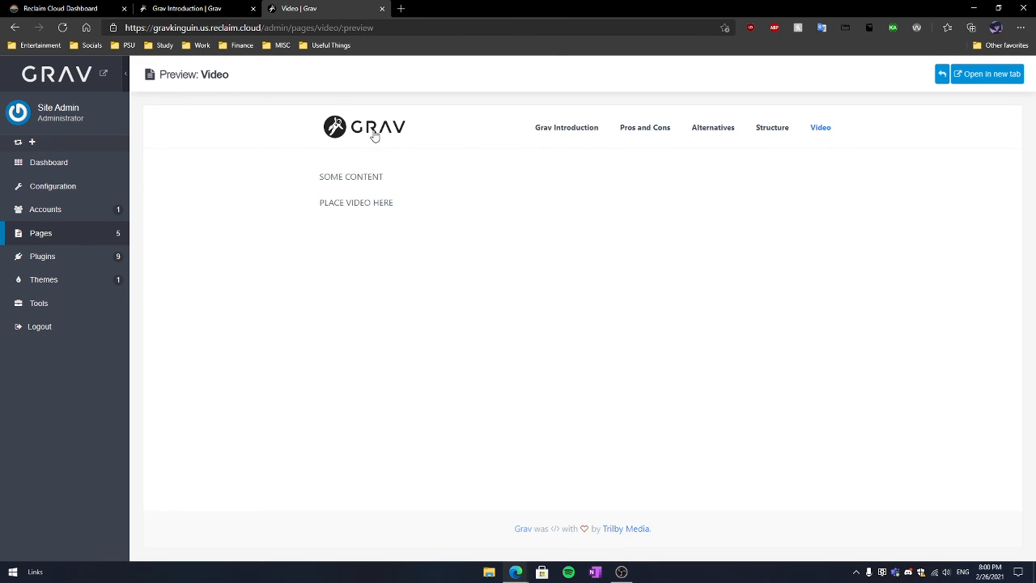
Look over the Grav Introduction page on the live site and highlight its web address.
click(186, 8)
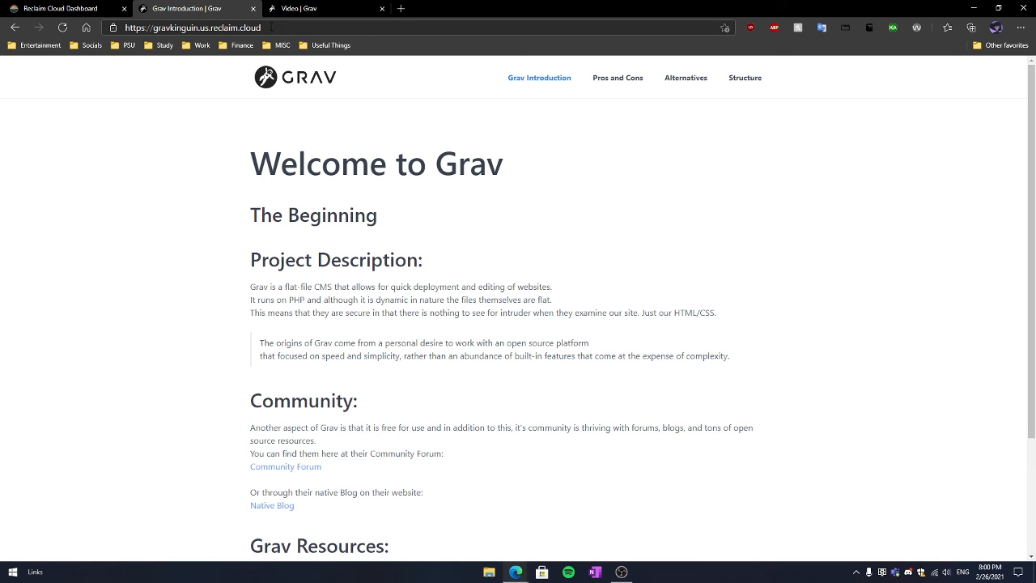
scroll(508, 166, down, 2)
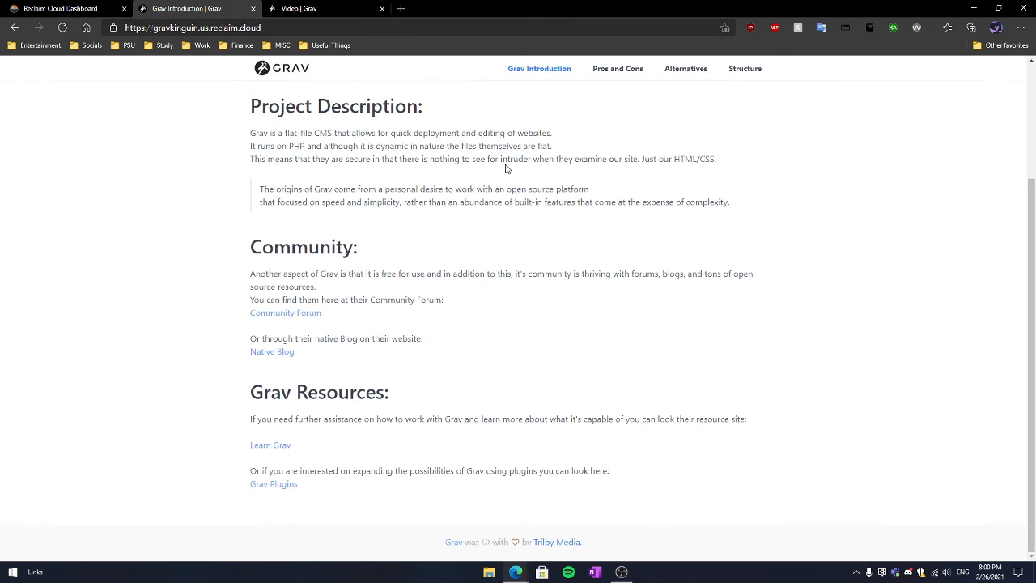
scroll(514, 168, up, 2)
scroll(520, 172, down, 2)
scroll(538, 174, up, 2)
scroll(541, 178, down, 2)
drag(284, 30, 118, 31)
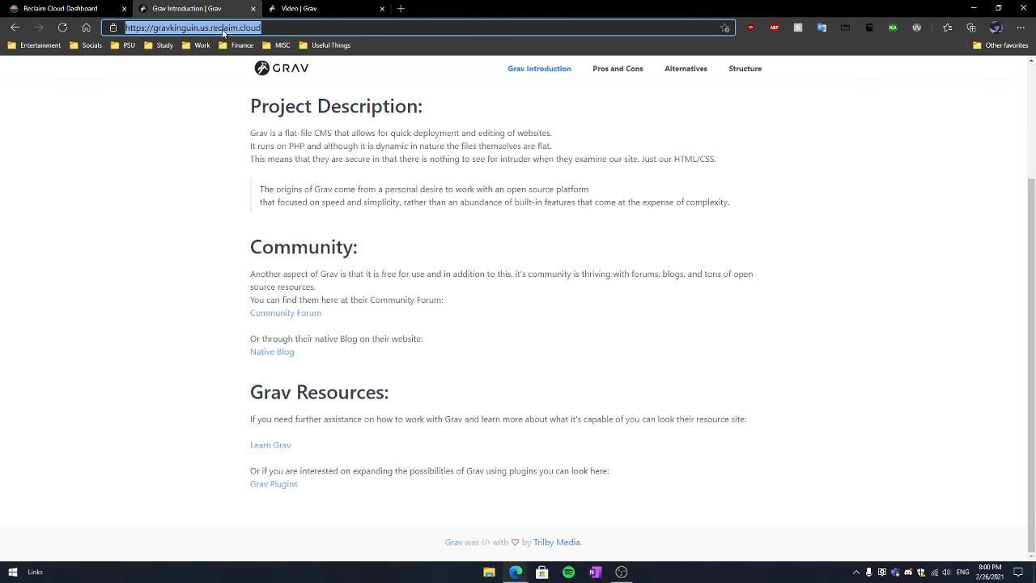
click(281, 27)
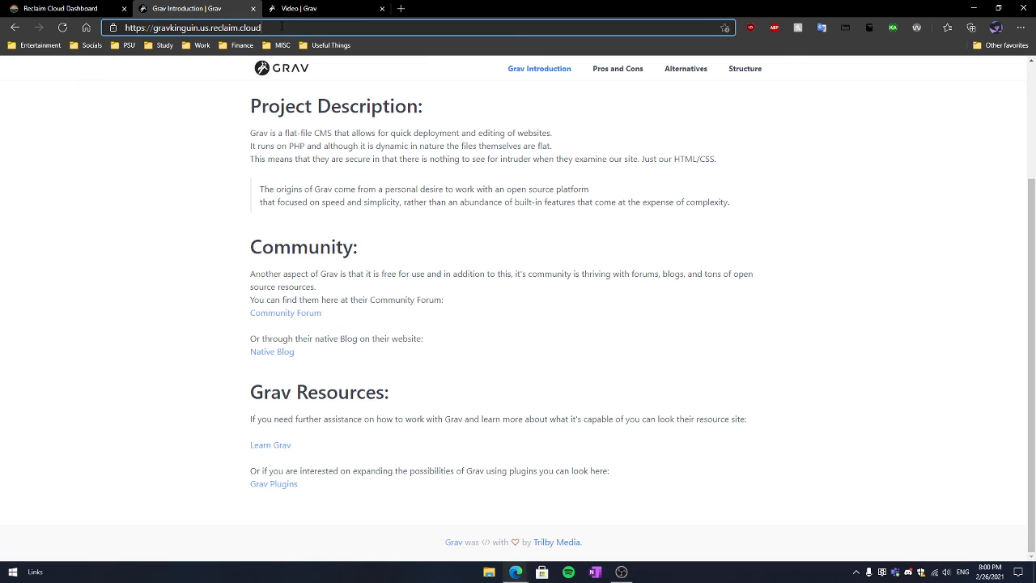